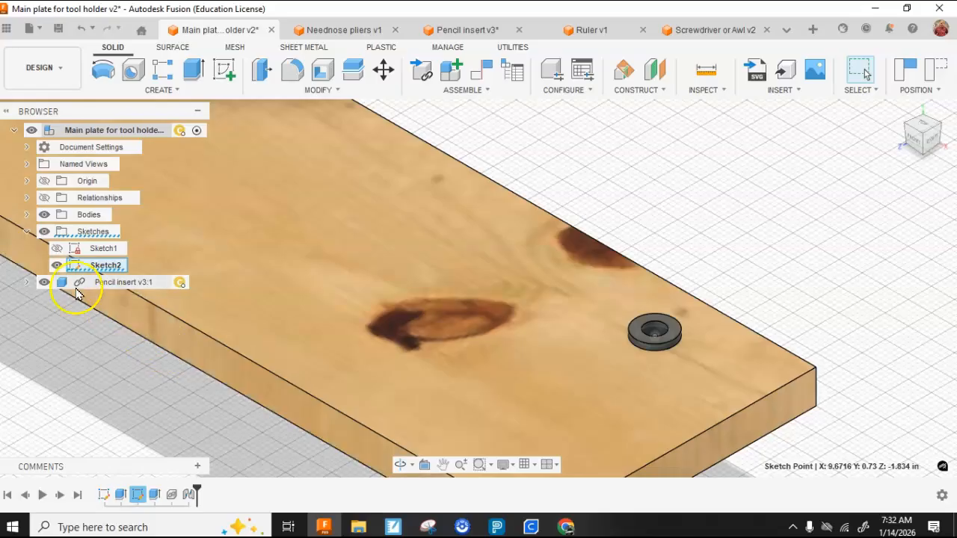
# - Hide Sketch1 and Sketch2 so only the wooden plate and the pencil insert are displayed
pyautogui.click(57, 248)
pyautogui.scroll(-3, 384, 341)
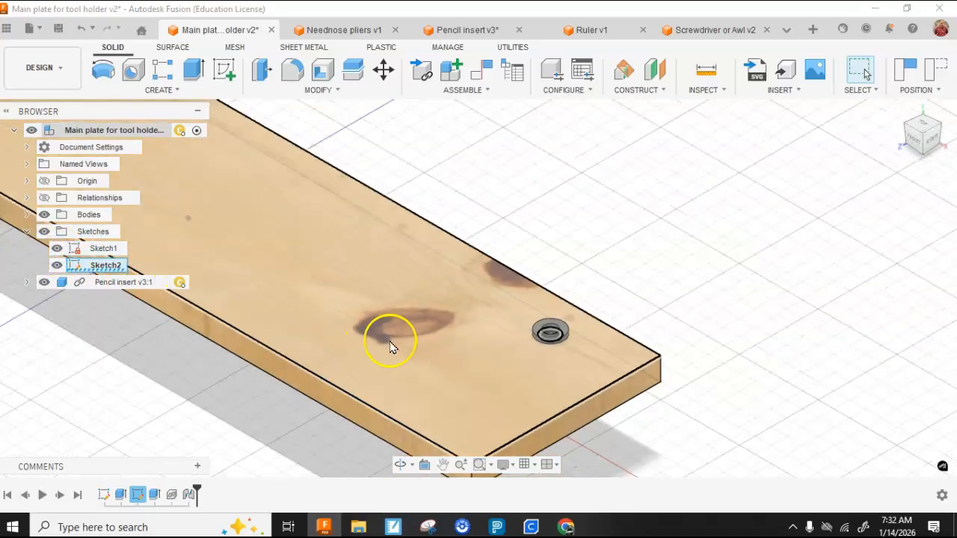
pyautogui.click(57, 266)
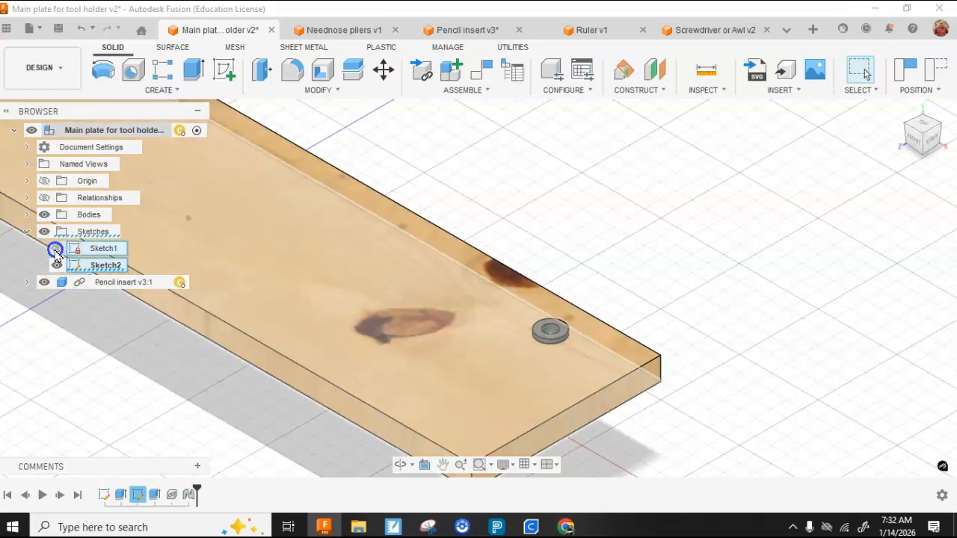
pyautogui.click(57, 249)
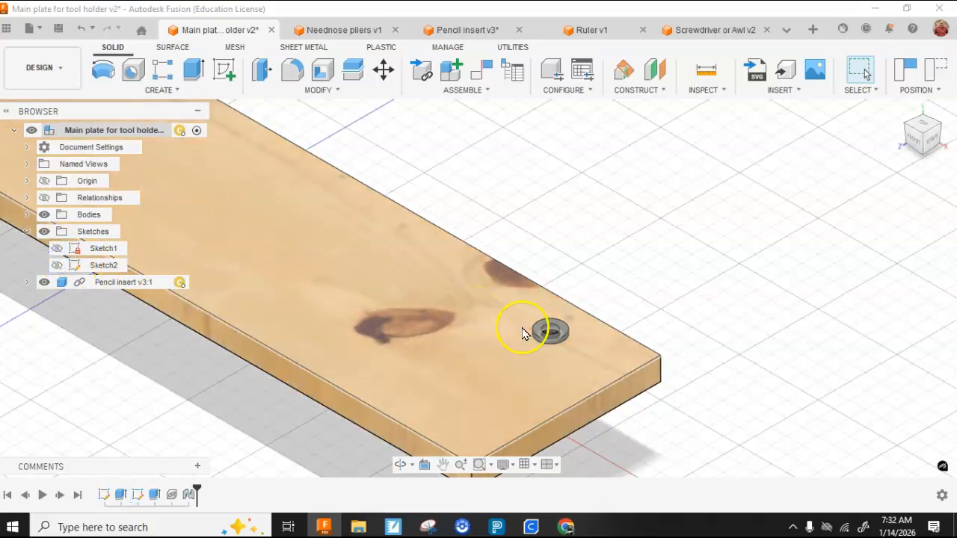
pyautogui.moveTo(549, 334)
pyautogui.mouseDown()
pyautogui.moveTo(550, 191)
pyautogui.moveTo(571, 334)
pyautogui.moveTo(568, 243)
pyautogui.moveTo(562, 339)
pyautogui.mouseUp()
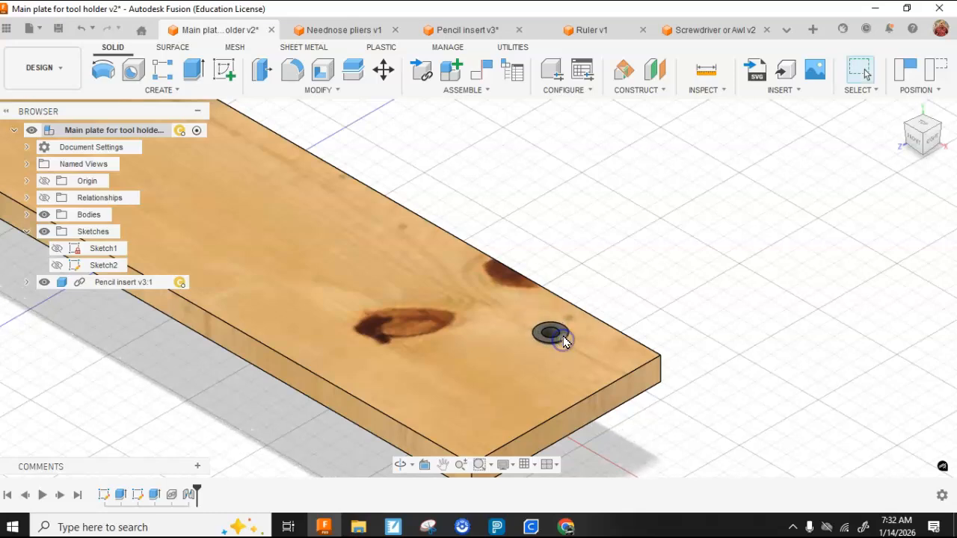
# - Insert the Staedtler Pencil from the Tool Holder Design folder into the current design, raised so it stands above the plate
pyautogui.click(6, 30)
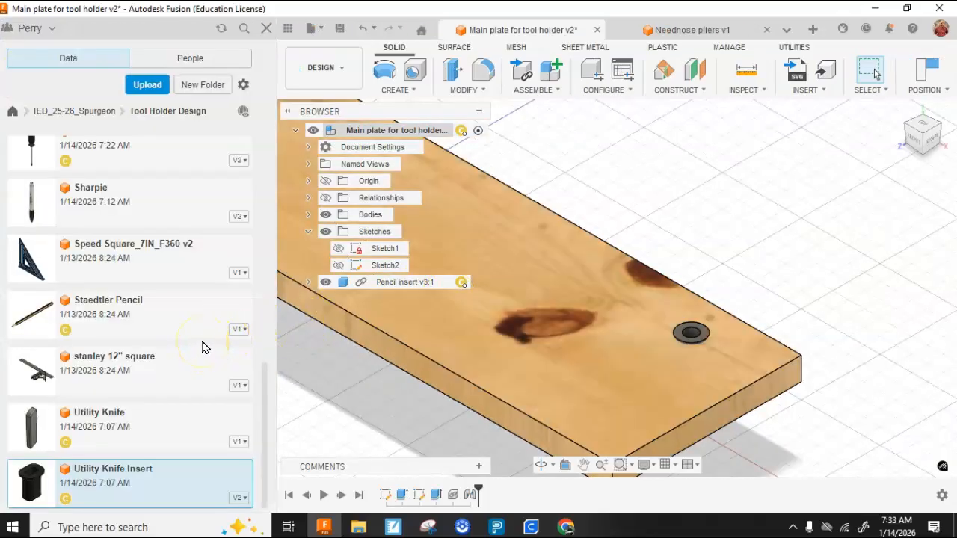
pyautogui.rightClick(109, 317)
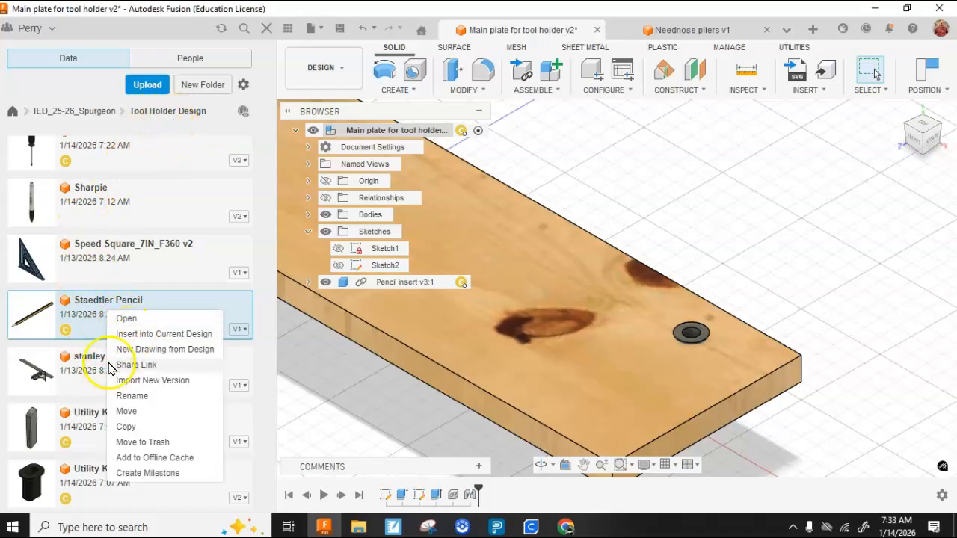
pyautogui.click(148, 335)
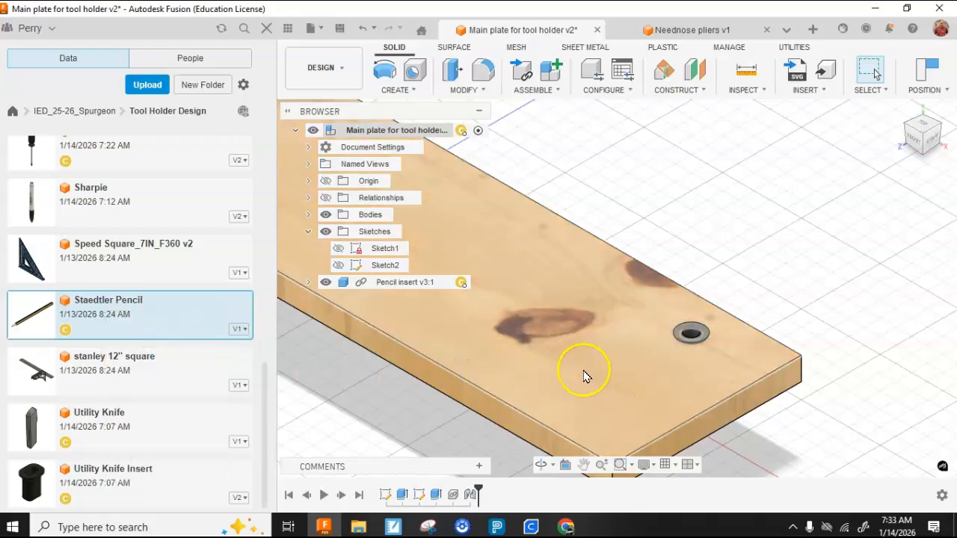
pyautogui.scroll(-5, 561, 277)
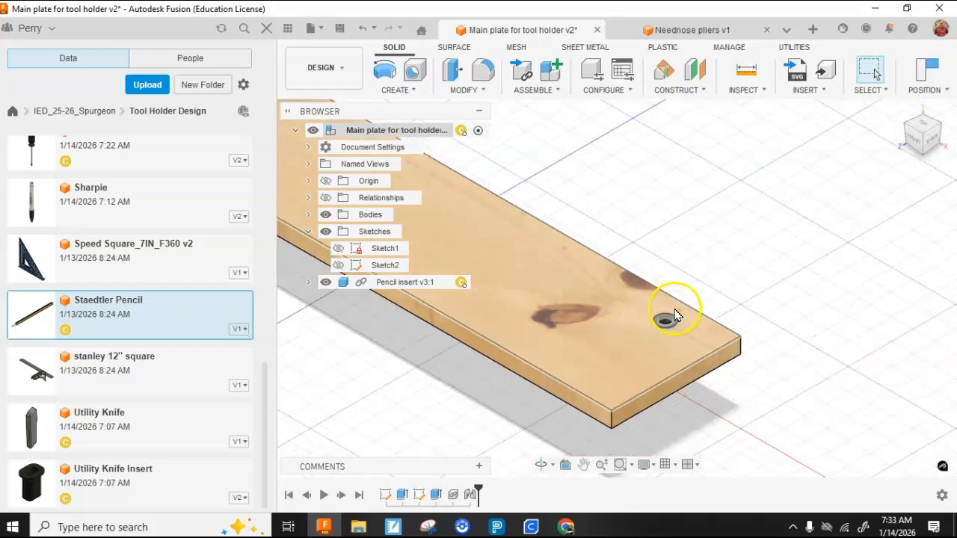
pyautogui.scroll(-2, 769, 335)
pyautogui.scroll(5, 555, 273)
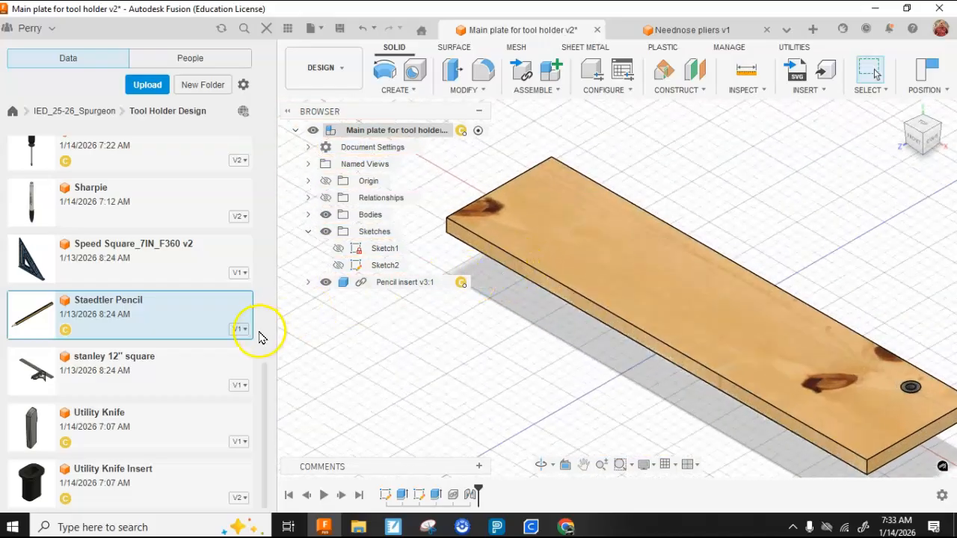
pyautogui.rightClick(142, 322)
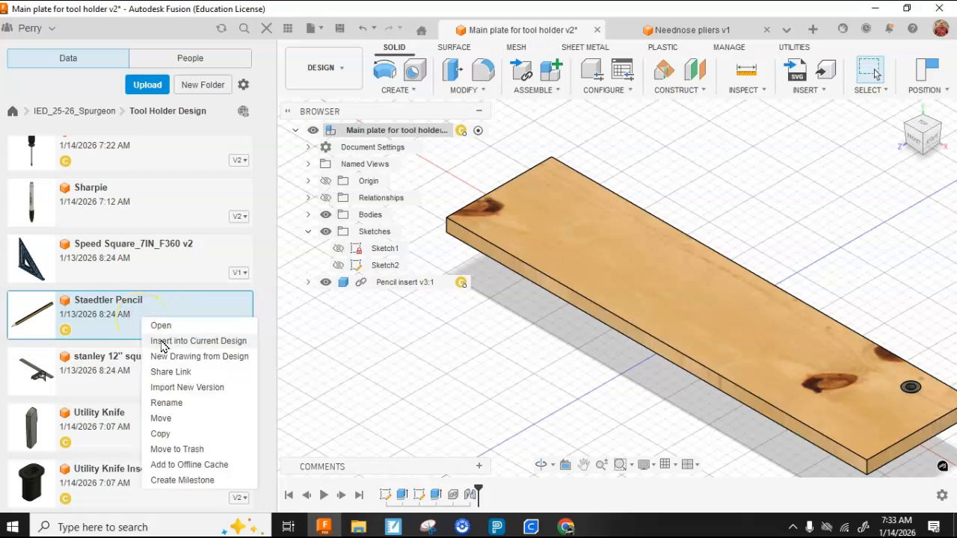
pyautogui.click(164, 341)
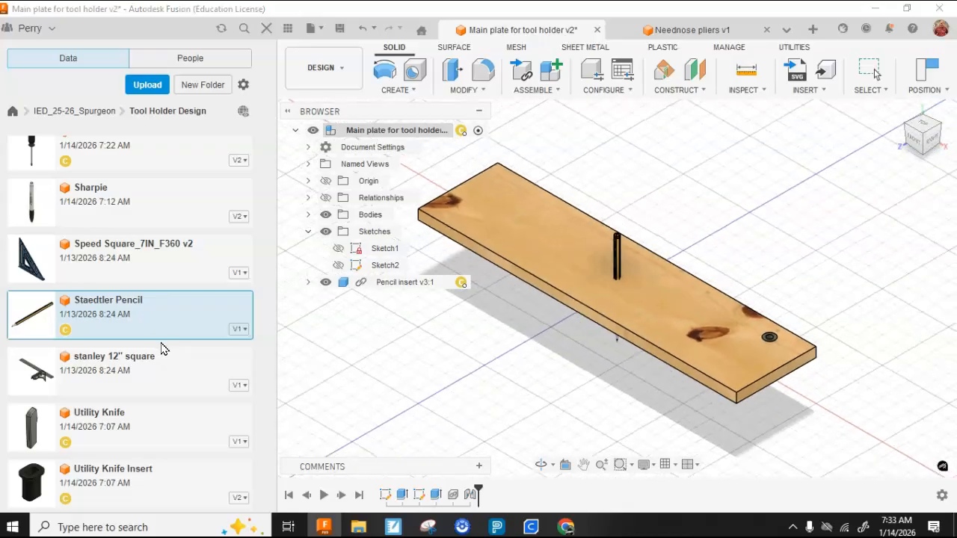
pyautogui.moveTo(616, 250)
pyautogui.mouseDown()
pyautogui.moveTo(621, 167)
pyautogui.moveTo(618, 217)
pyautogui.mouseUp()
pyautogui.click(872, 443)
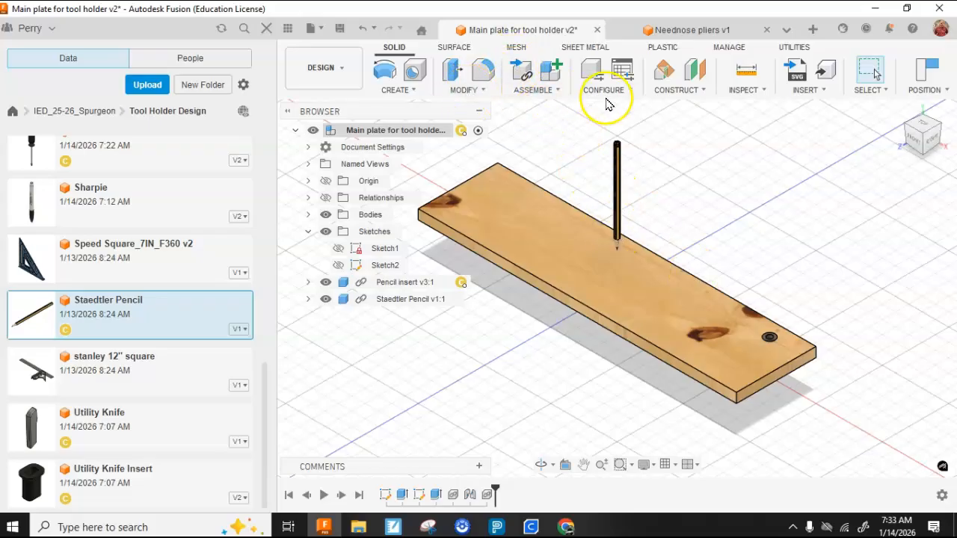
# - Begin a new joint and set its motion type to Rigid
pyautogui.click(543, 91)
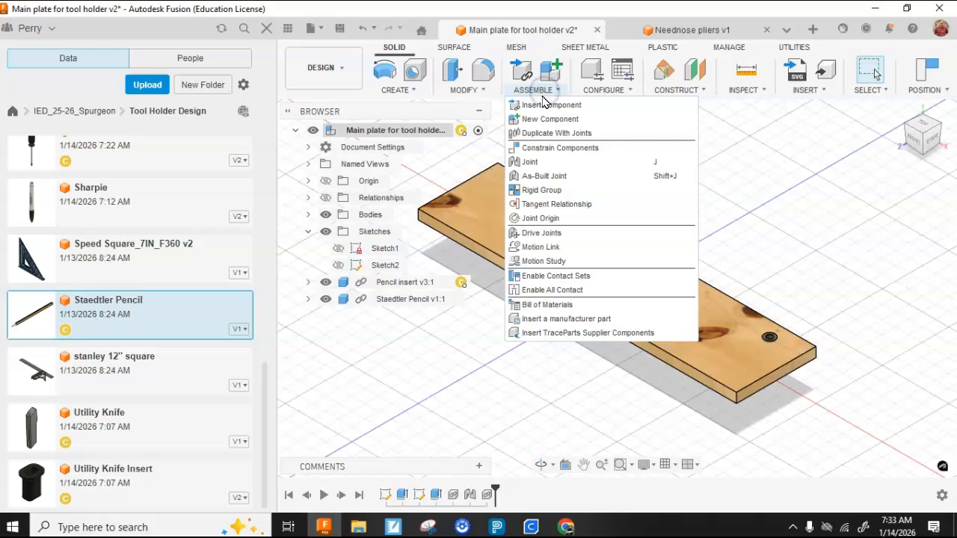
pyautogui.click(530, 162)
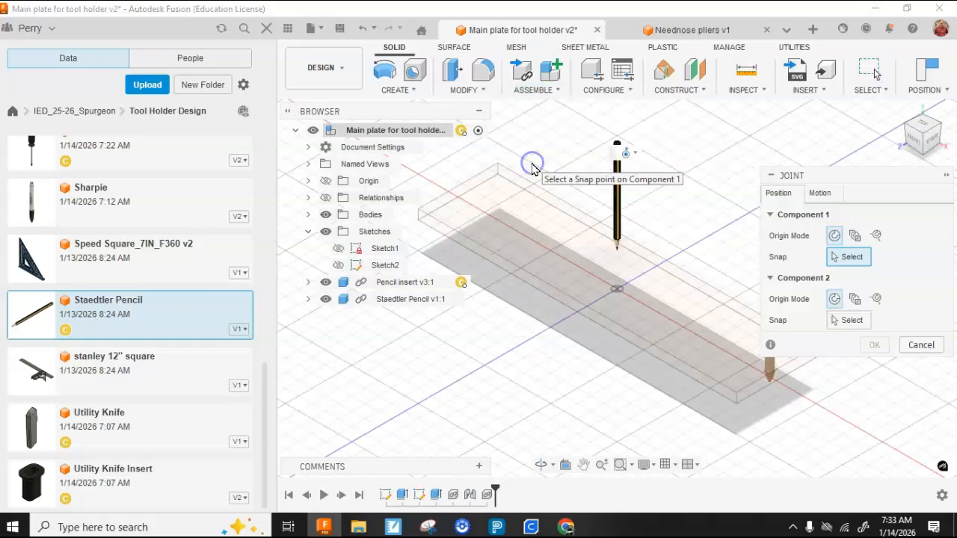
pyautogui.click(819, 194)
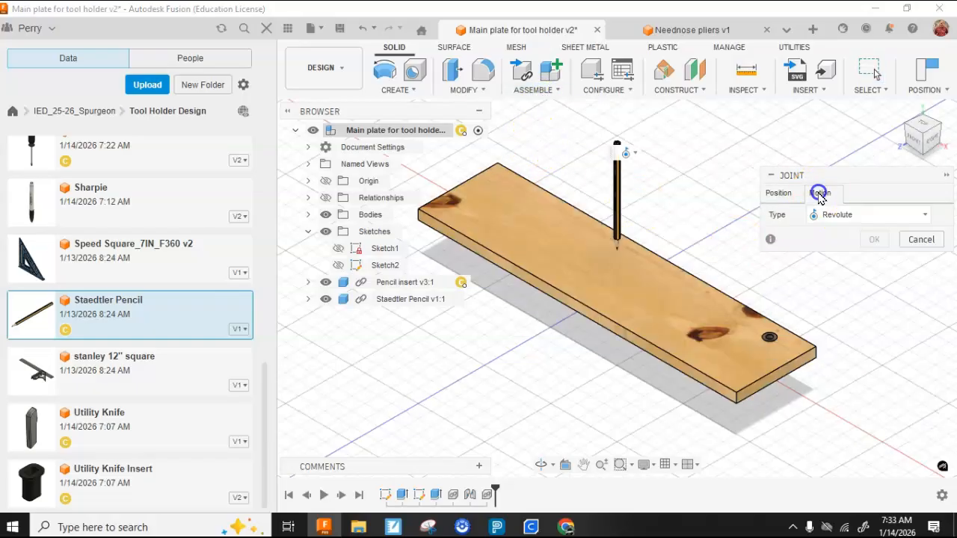
pyautogui.click(837, 214)
pyautogui.click(834, 236)
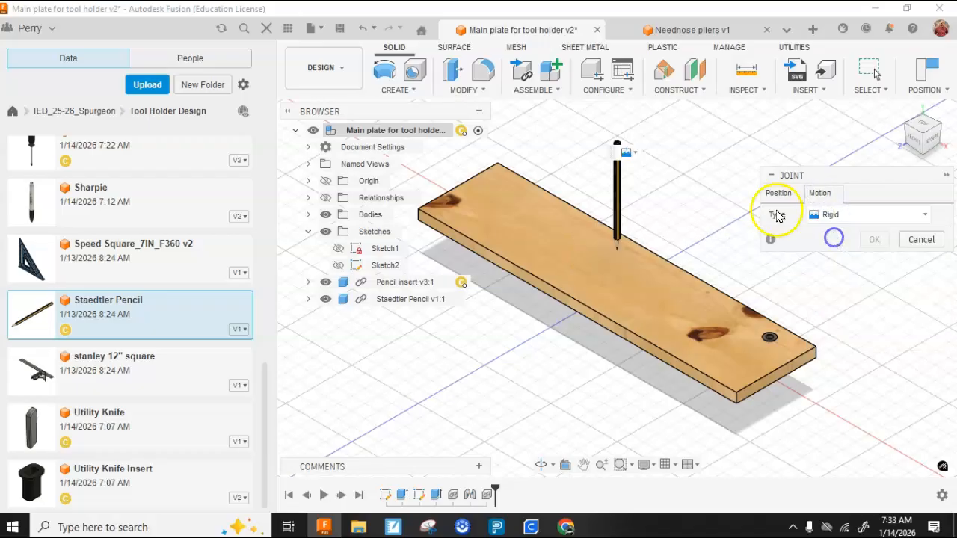
# - Join the circular edge near the pencil's tip to the pencil insert's opening with a Z offset of 2.40 in
pyautogui.click(778, 193)
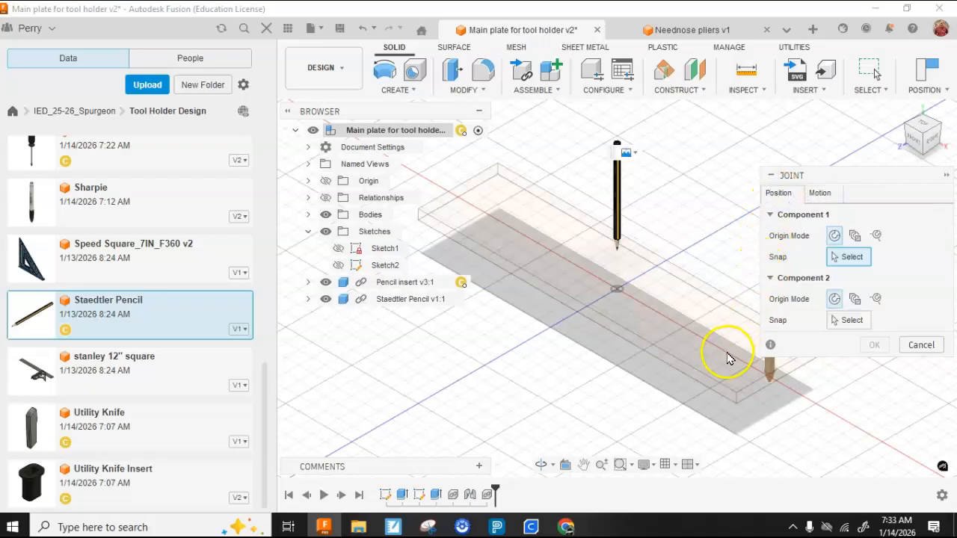
pyautogui.scroll(6, 621, 258)
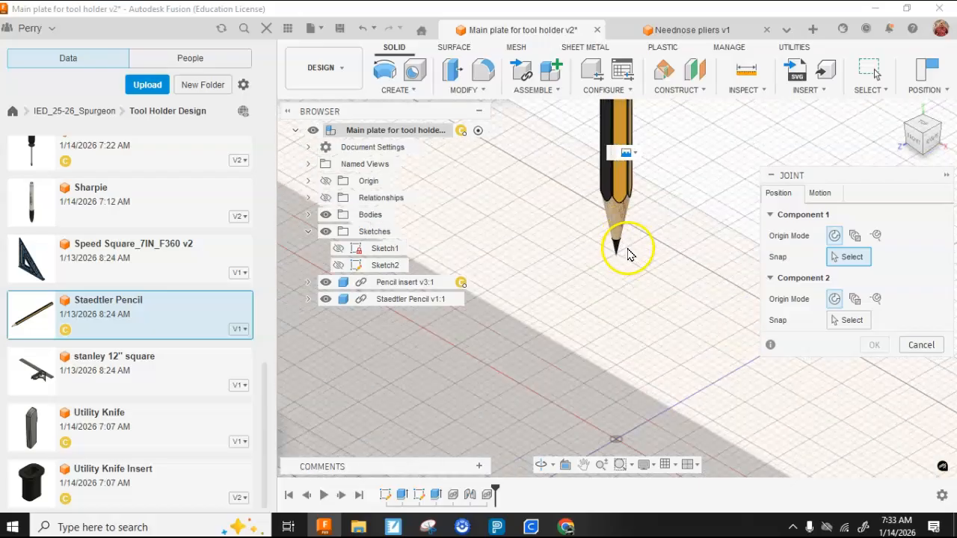
pyautogui.scroll(5, 626, 253)
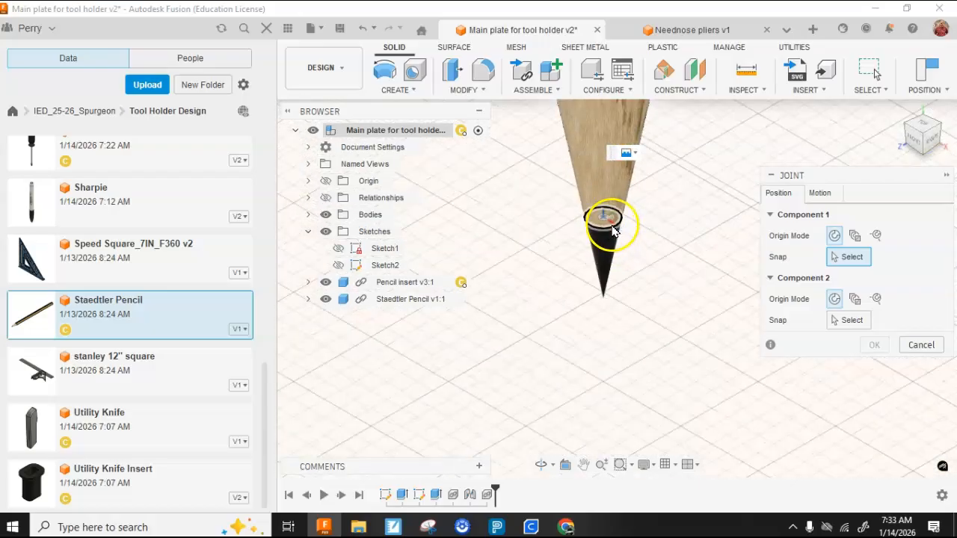
pyautogui.click(610, 229)
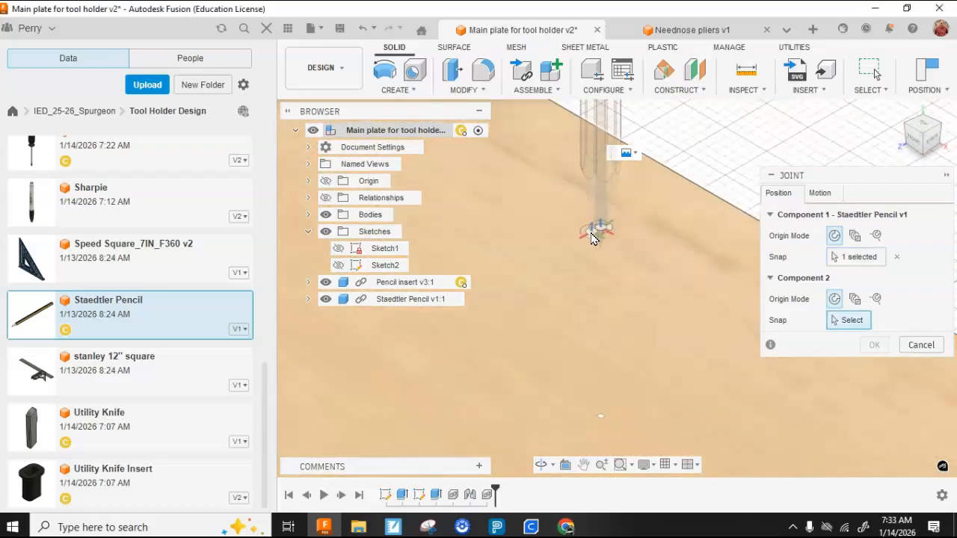
pyautogui.scroll(-8, 591, 238)
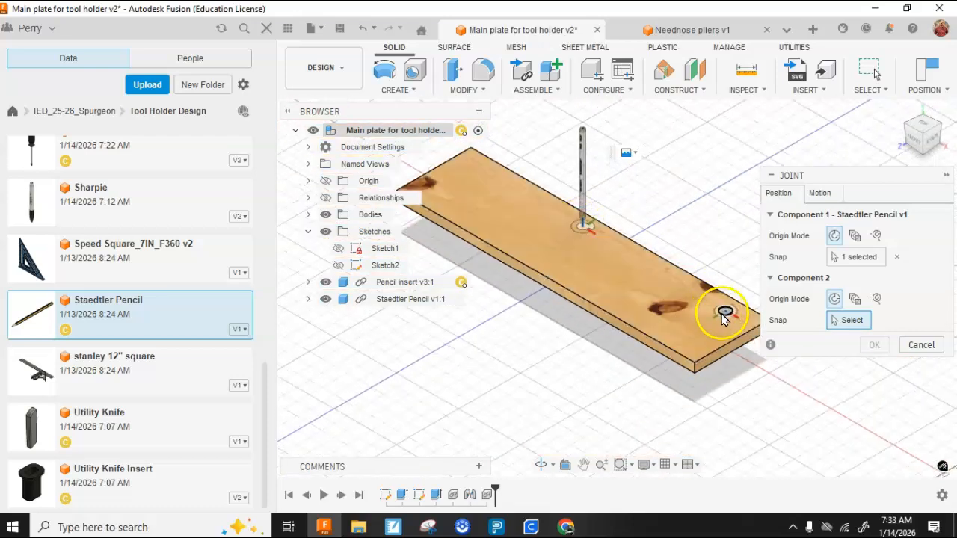
pyautogui.scroll(5, 724, 316)
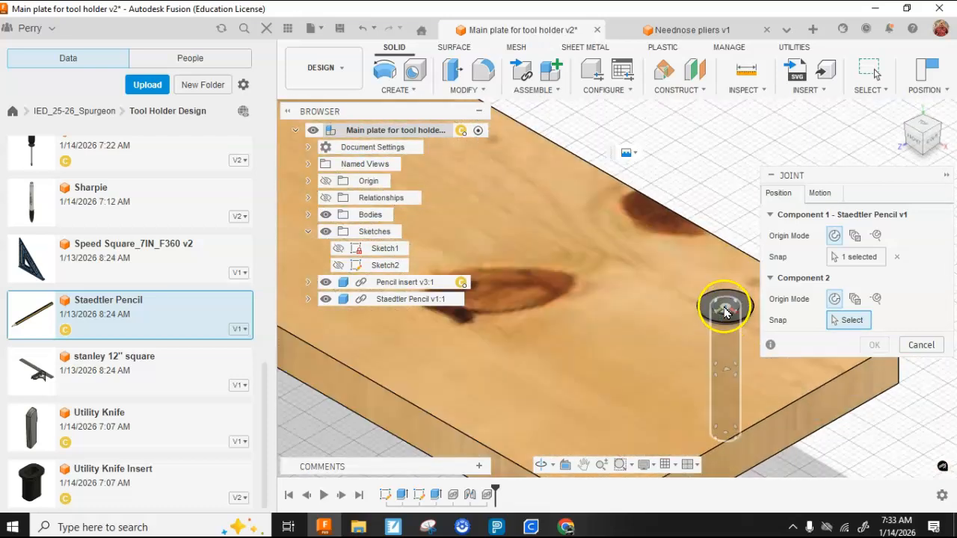
pyautogui.click(724, 311)
pyautogui.moveTo(719, 338); pyautogui.dragTo(731, 470)
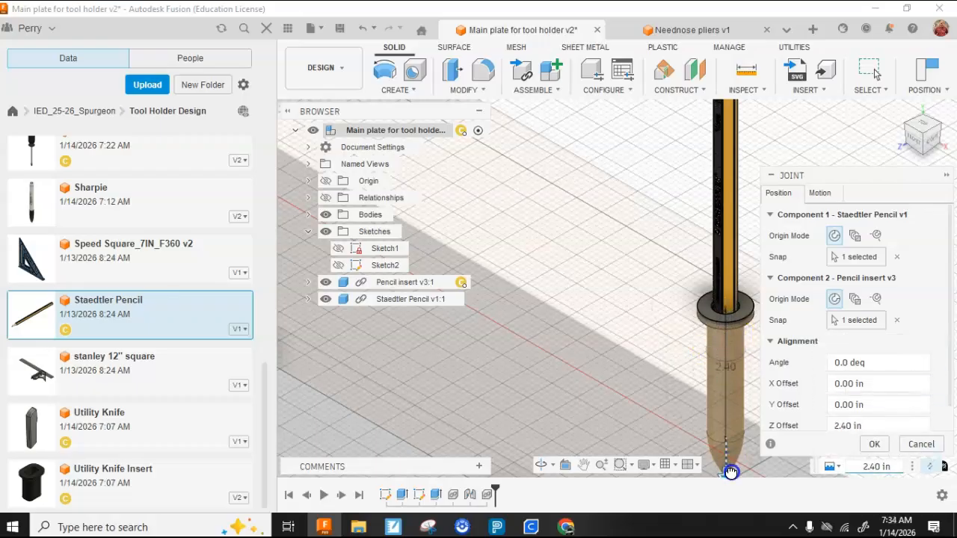
pyautogui.click(874, 444)
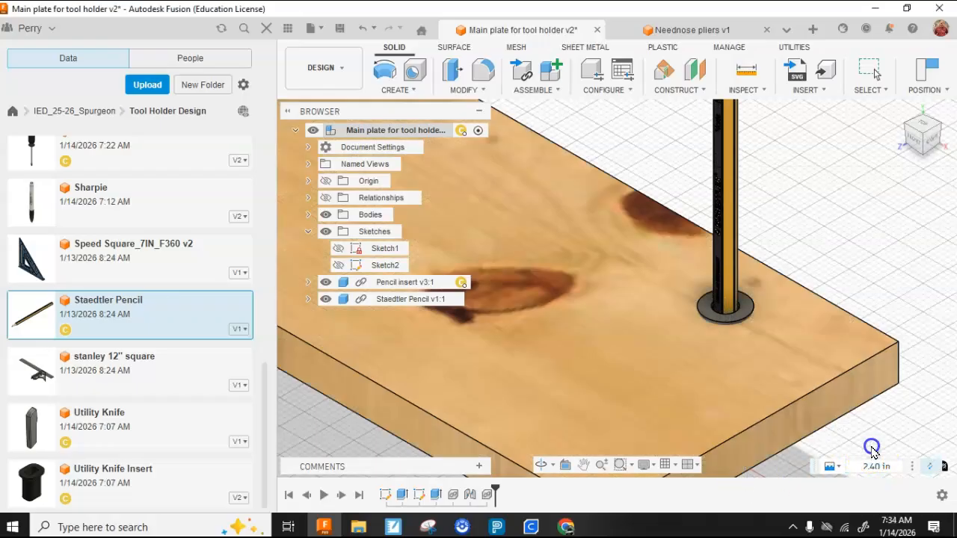
# - Close the data panel and return to the home view to examine the pencil standing in its insert
pyautogui.scroll(-1, 812, 265)
pyautogui.scroll(-1, 811, 261)
pyautogui.scroll(-1, 767, 309)
pyautogui.scroll(-1, 612, 365)
pyautogui.scroll(-1, 743, 385)
pyautogui.scroll(-2, 580, 252)
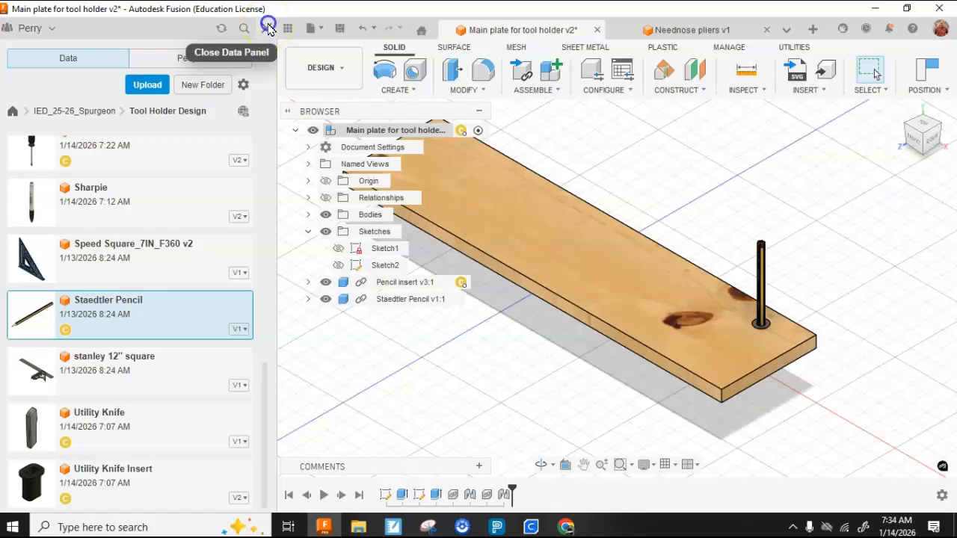
pyautogui.click(268, 28)
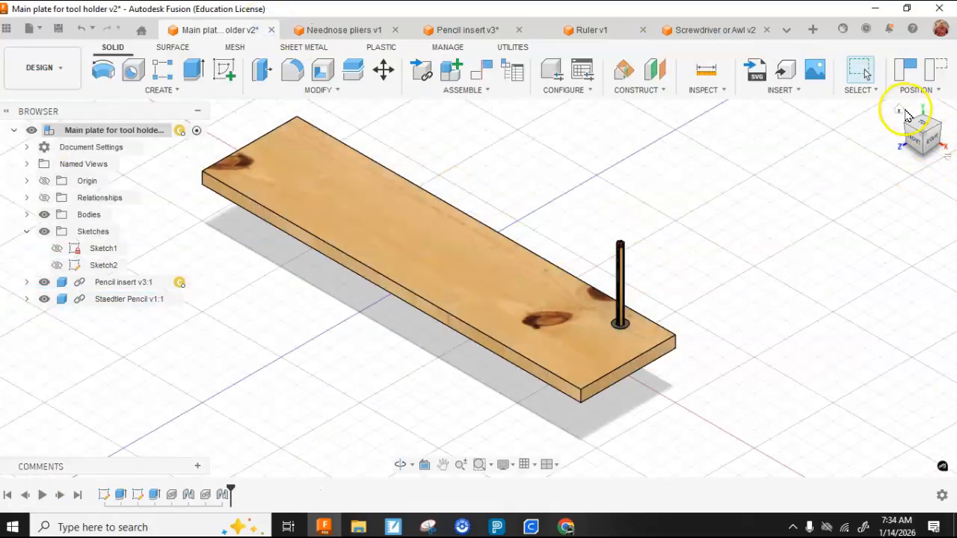
pyautogui.click(900, 111)
pyautogui.scroll(2, 453, 324)
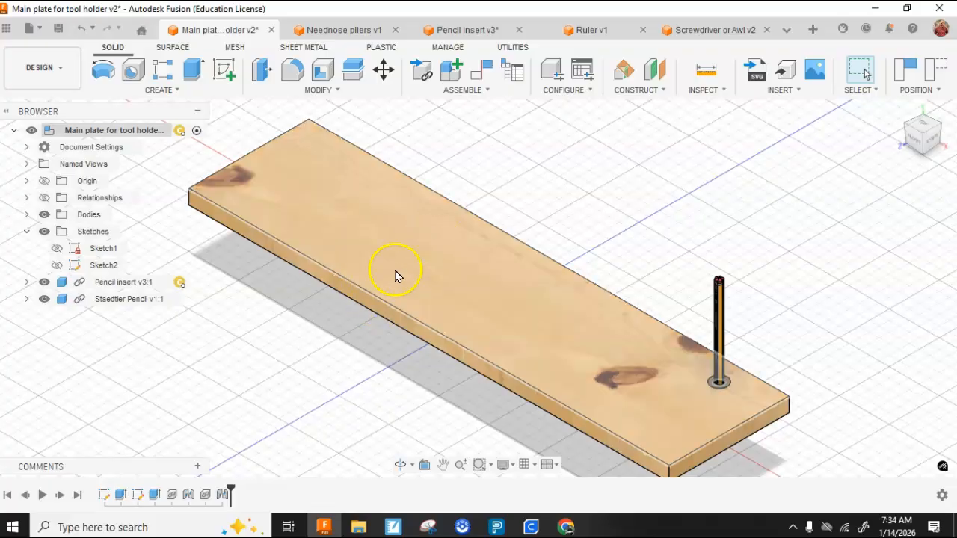
# - Rename Sketch2 as Fenestrations
pyautogui.click(105, 267)
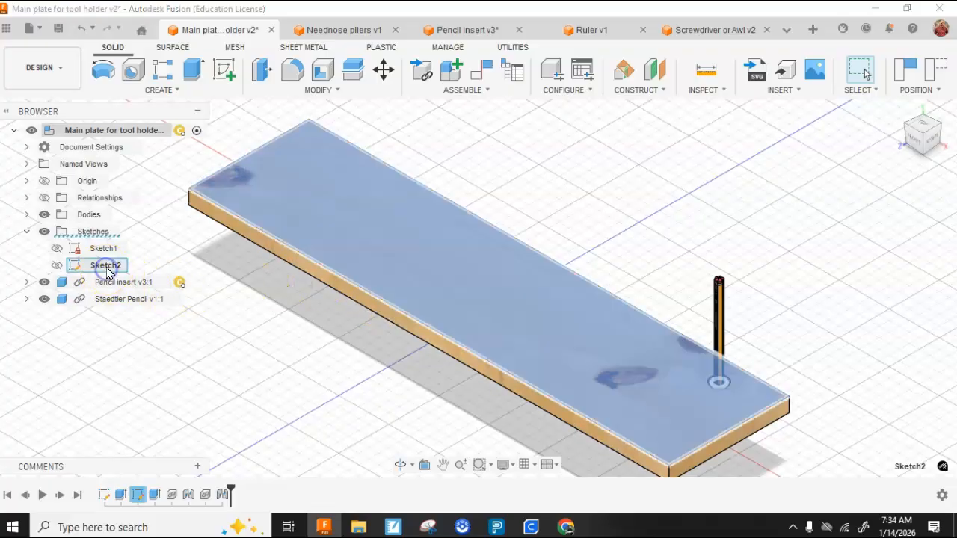
pyautogui.click(107, 265)
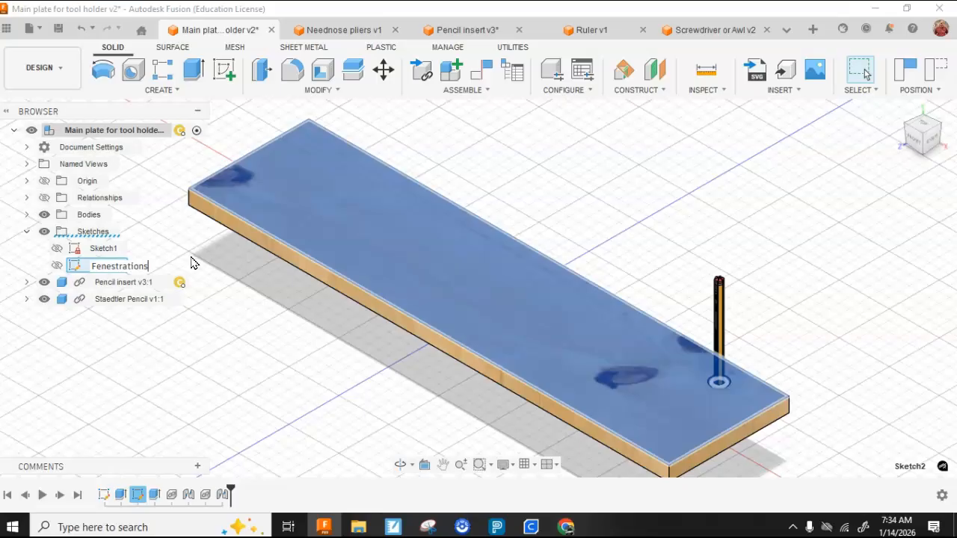
pyautogui.click(190, 263)
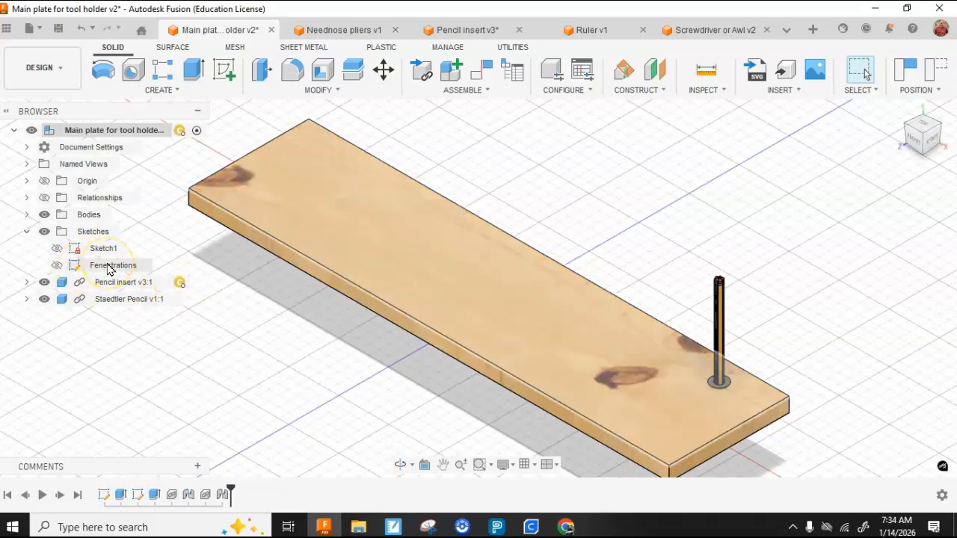
pyautogui.click(62, 268)
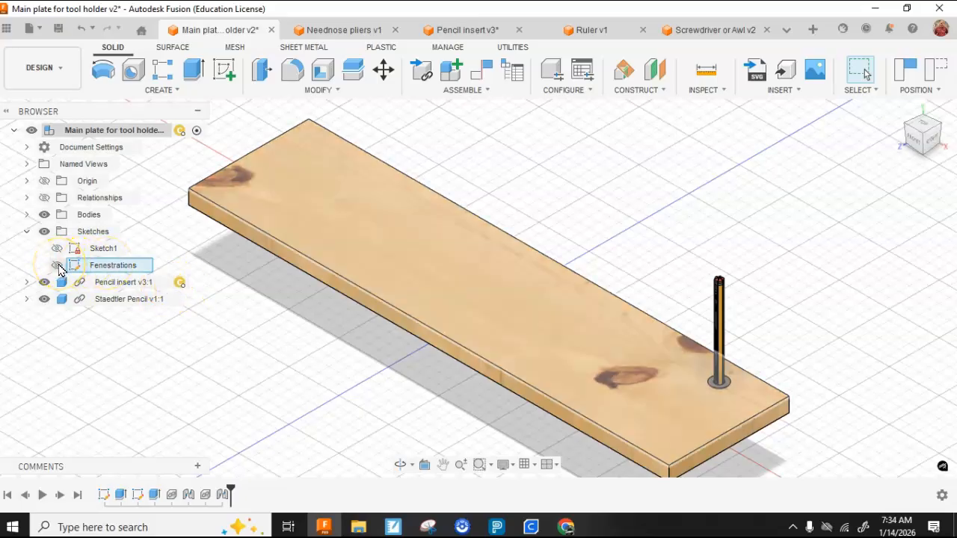
# - Open the data panel and look through the tool and insert files in the Tool Holder Design folder
pyautogui.click(4, 35)
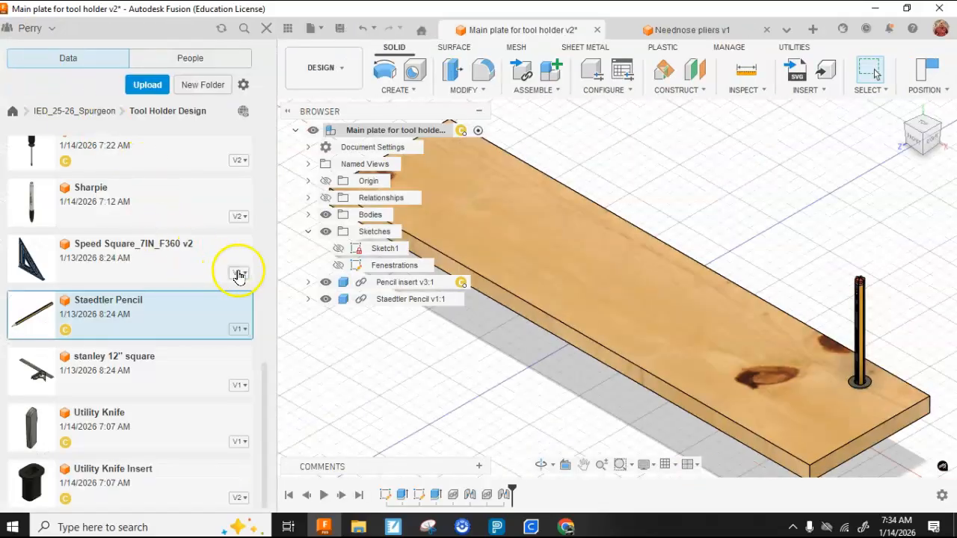
pyautogui.scroll(2, 238, 277)
pyautogui.scroll(-1, 238, 277)
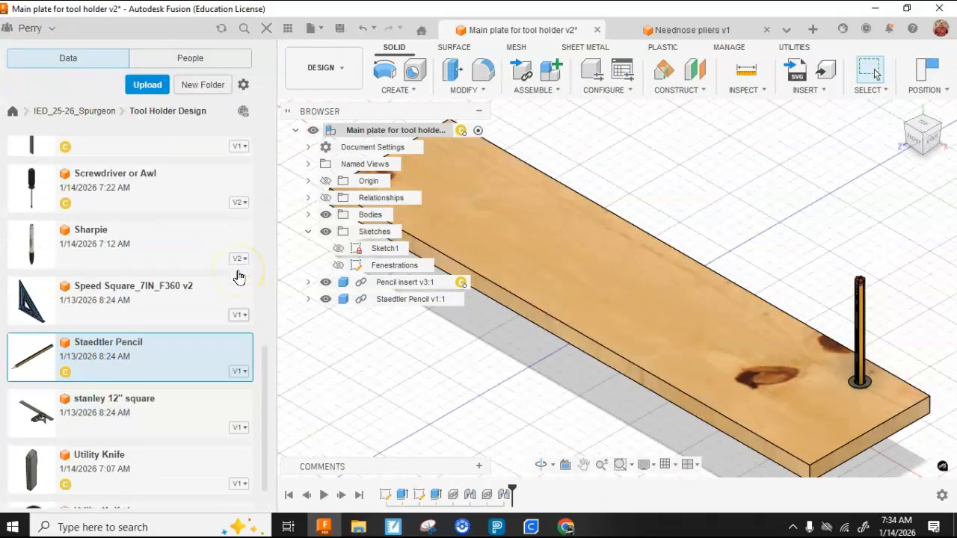
pyautogui.scroll(-1, 75, 202)
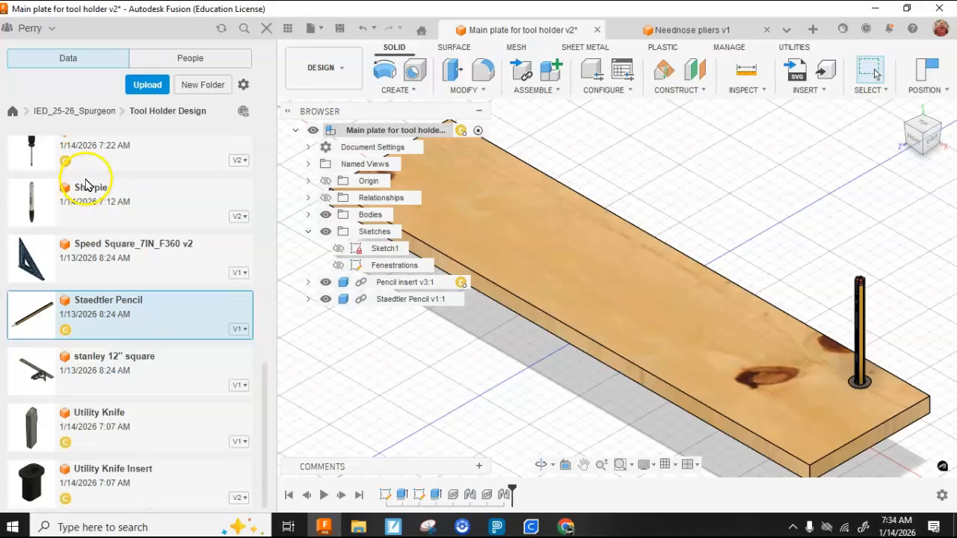
pyautogui.scroll(2, 86, 186)
pyautogui.scroll(-1, 86, 186)
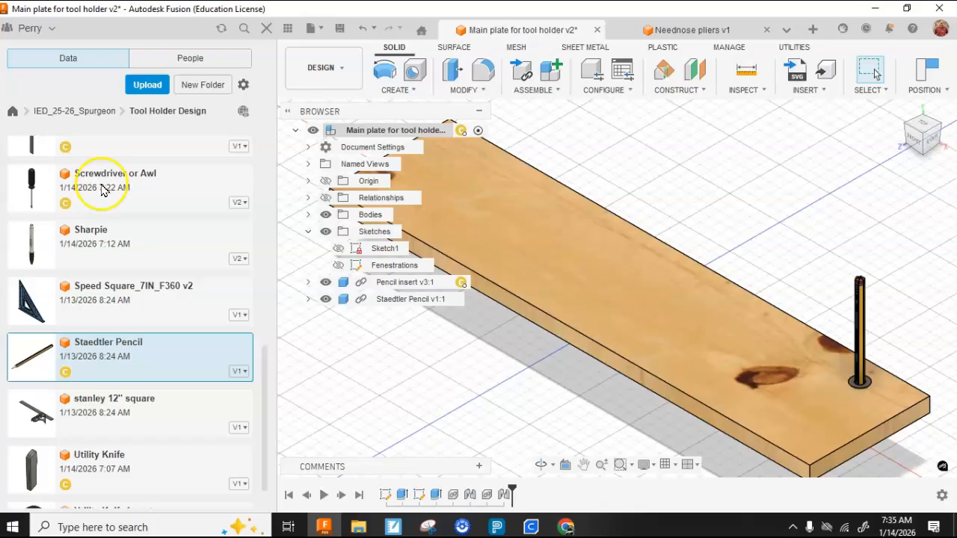
# - Open the Screwdriver or Awl design, check the shank's diameter at its lower edge, and return to the main plate design
pyautogui.doubleClick(102, 189)
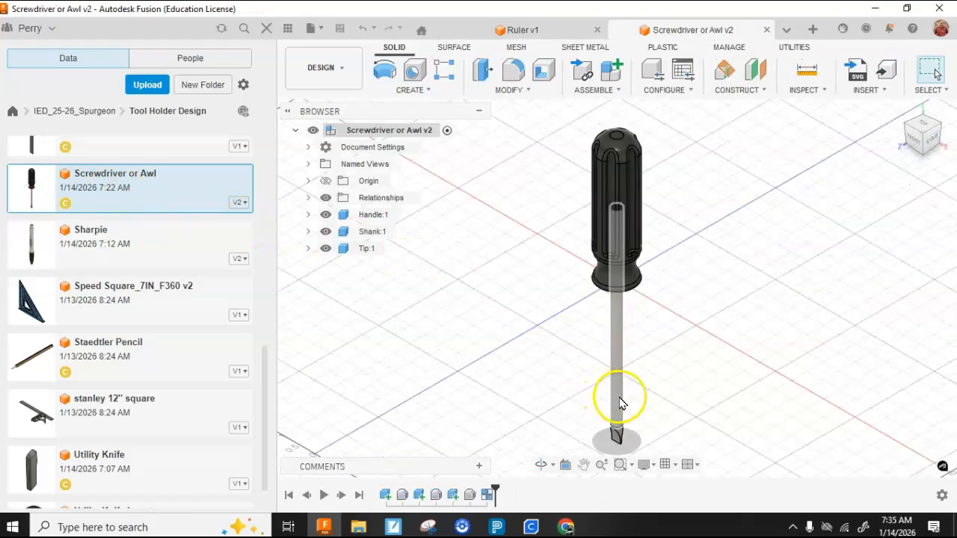
pyautogui.click(616, 428)
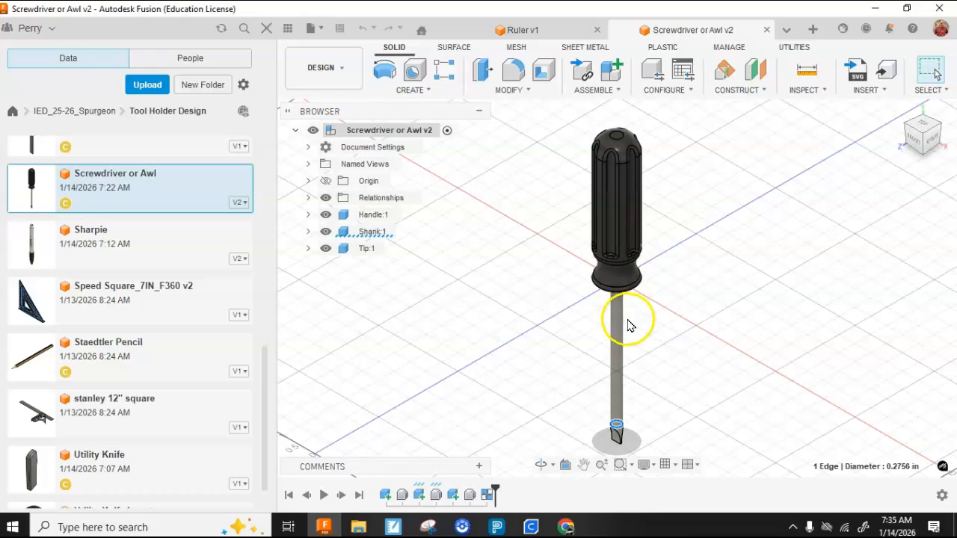
pyautogui.moveTo(568, 528)
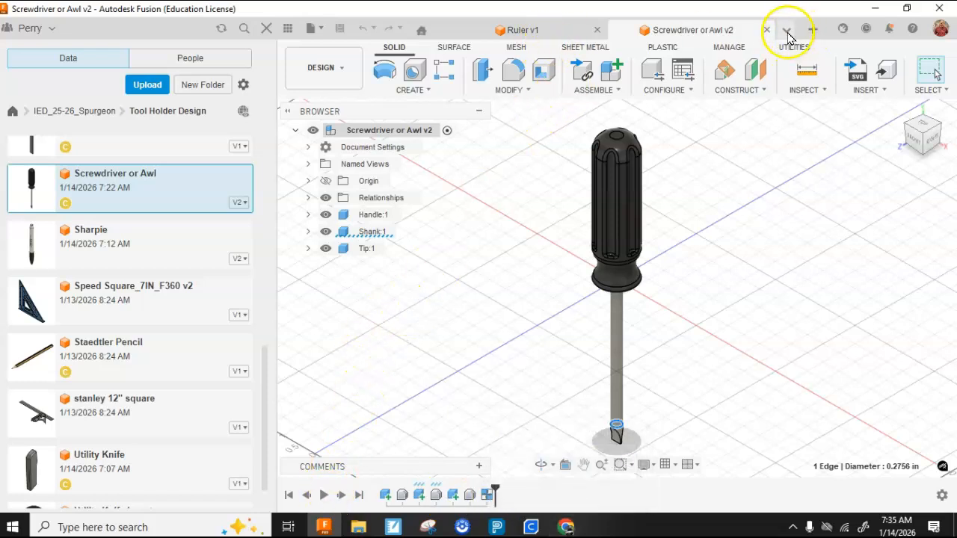
pyautogui.click(788, 36)
pyautogui.click(734, 52)
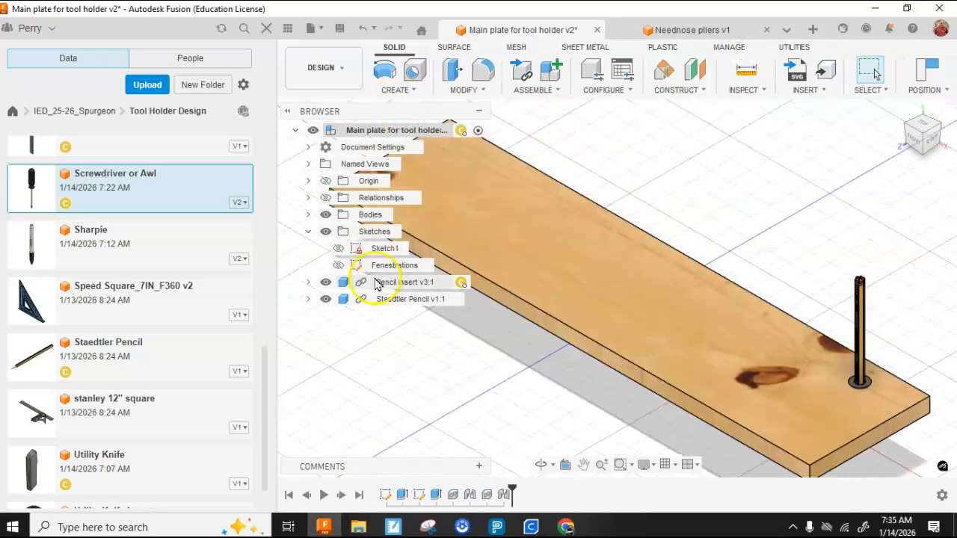
# - Add a 0.35 in diameter circle to the Fenestrations sketch, near the plate's end opposite the pencil, and finish the sketch
pyautogui.click(338, 265)
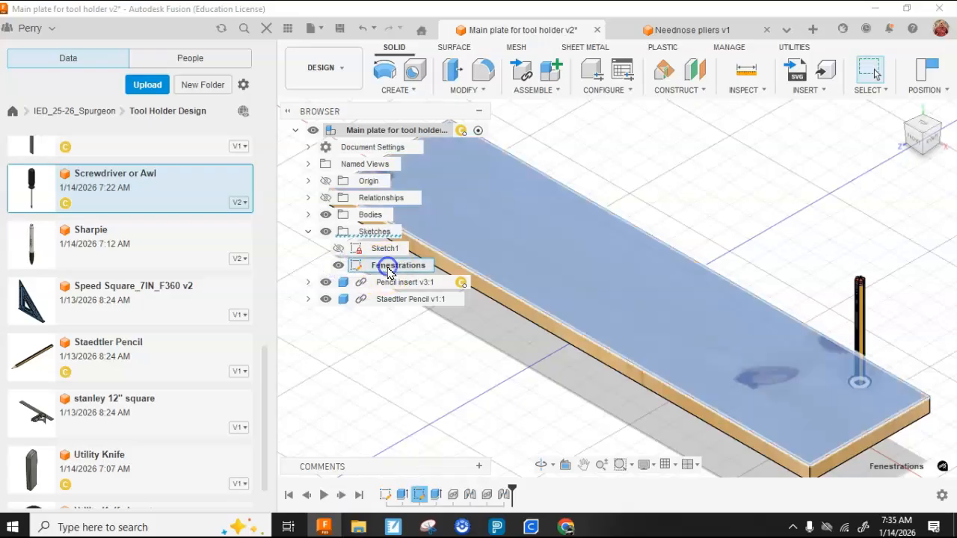
pyautogui.doubleClick(388, 267)
pyautogui.scroll(-3, 516, 348)
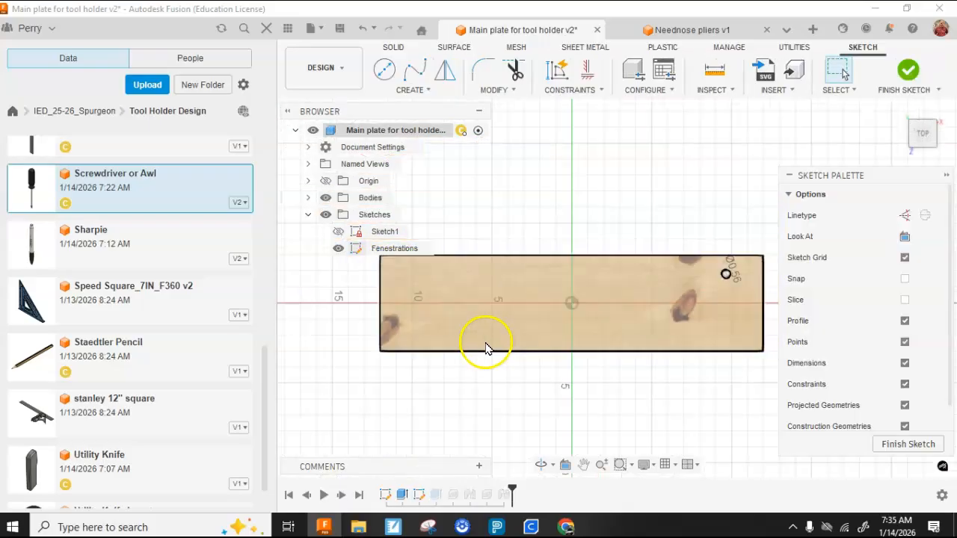
pyautogui.click(384, 70)
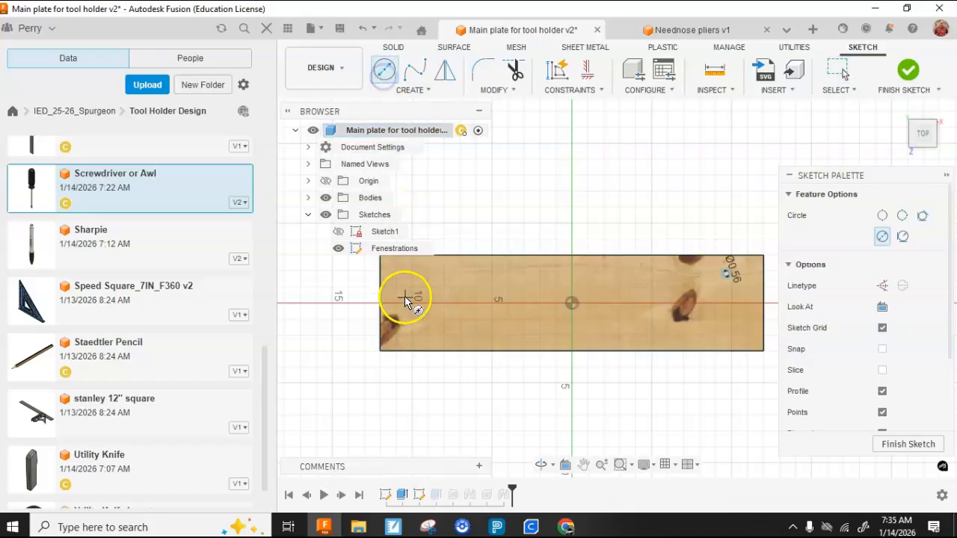
pyautogui.click(415, 282)
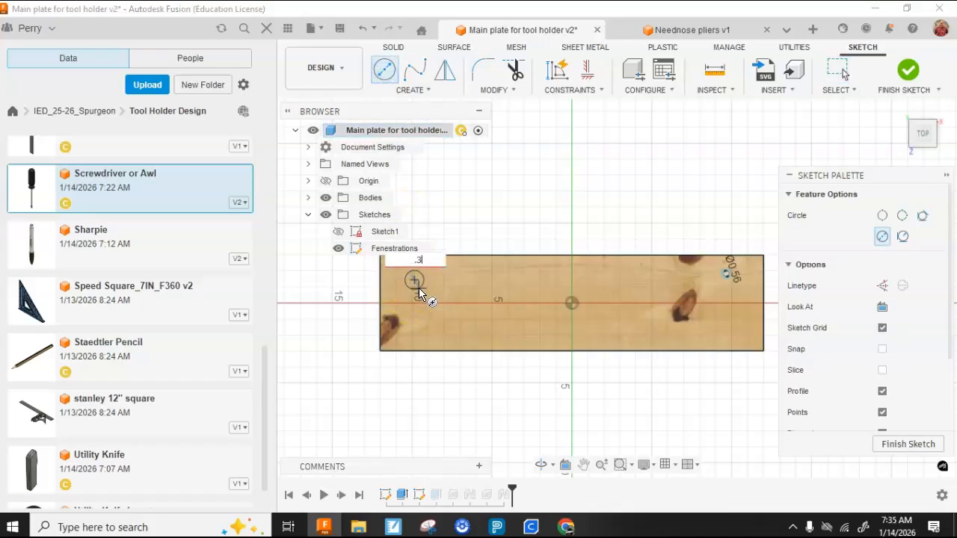
pyautogui.write('.35')
pyautogui.press('Return')
pyautogui.press('Escape')
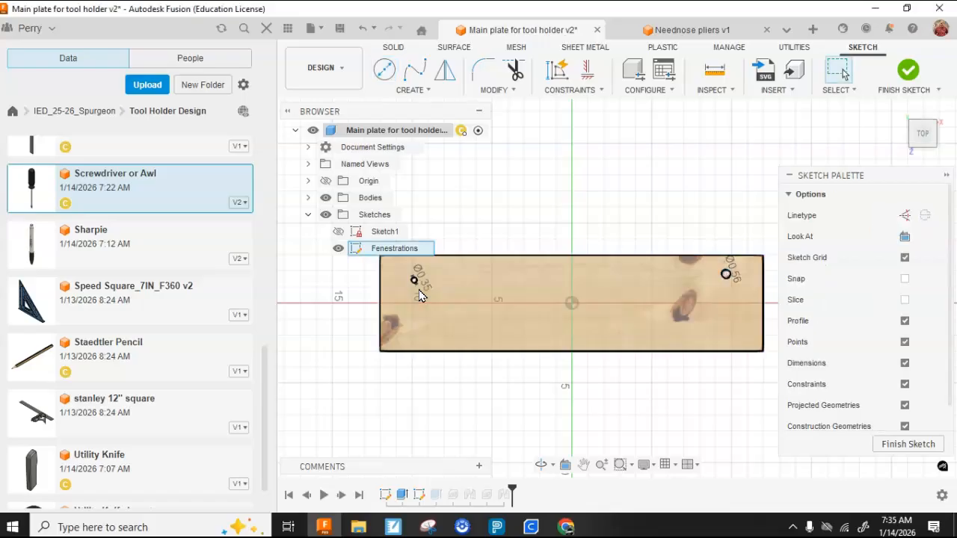
pyautogui.click(907, 70)
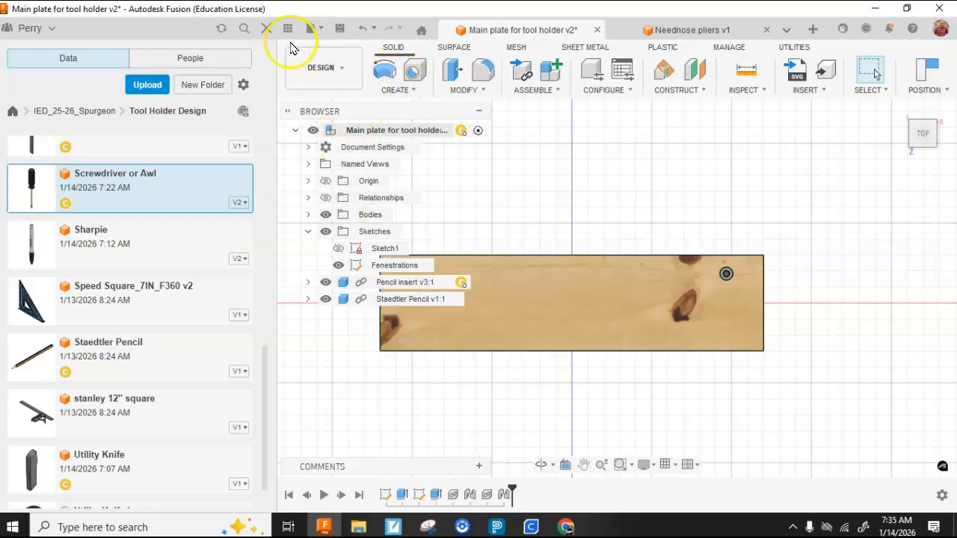
# - Capture the component positions and extrude the 0.35 in circle by -5.00 in as a cut through the plate
pyautogui.click(263, 31)
pyautogui.click(193, 70)
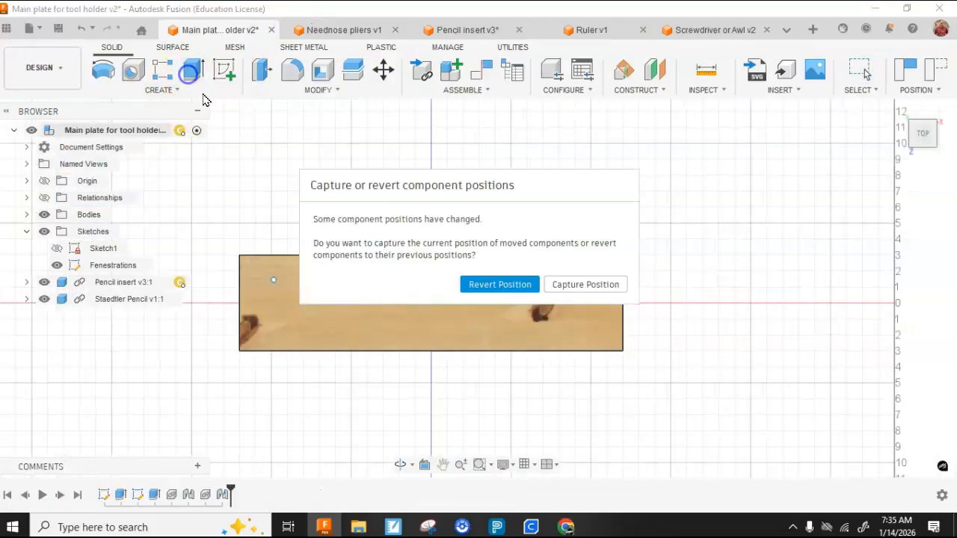
pyautogui.click(583, 285)
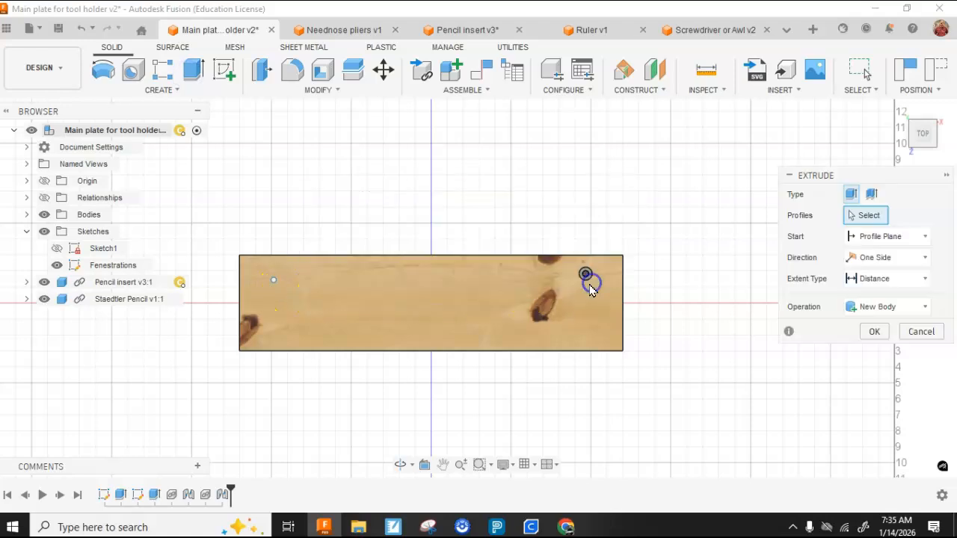
pyautogui.scroll(5, 254, 276)
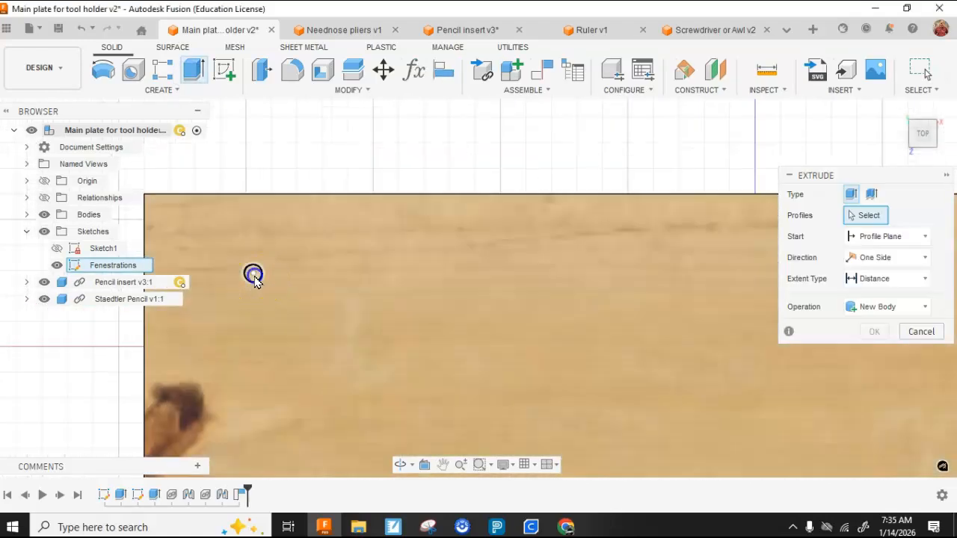
pyautogui.click(291, 280)
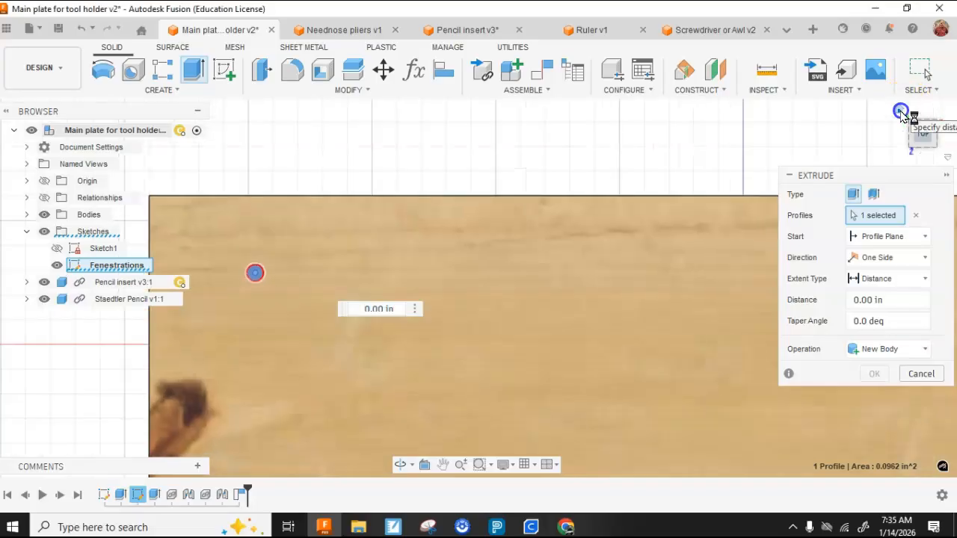
pyautogui.click(900, 110)
pyautogui.moveTo(368, 204); pyautogui.dragTo(366, 302)
pyautogui.click(874, 395)
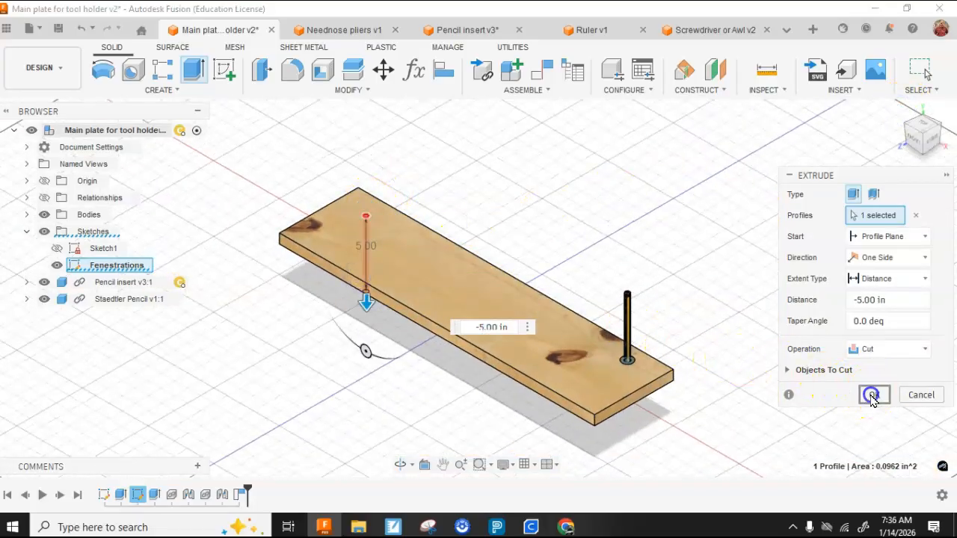
# - Insert the Screwdriver or Awl into the main plate design, raised 8.00 in along Y, and close the data panel
pyautogui.click(7, 28)
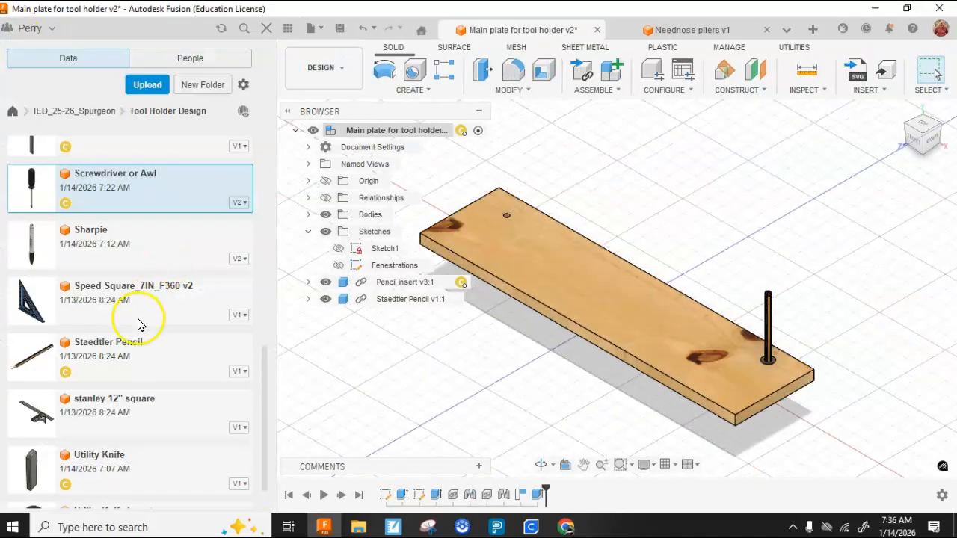
pyautogui.rightClick(111, 196)
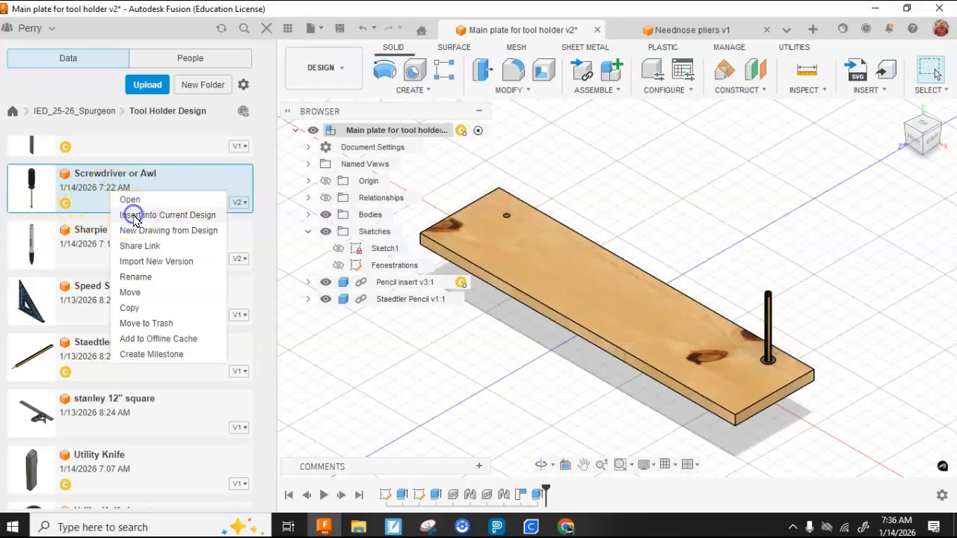
pyautogui.click(135, 216)
pyautogui.moveTo(616, 254); pyautogui.dragTo(618, 153)
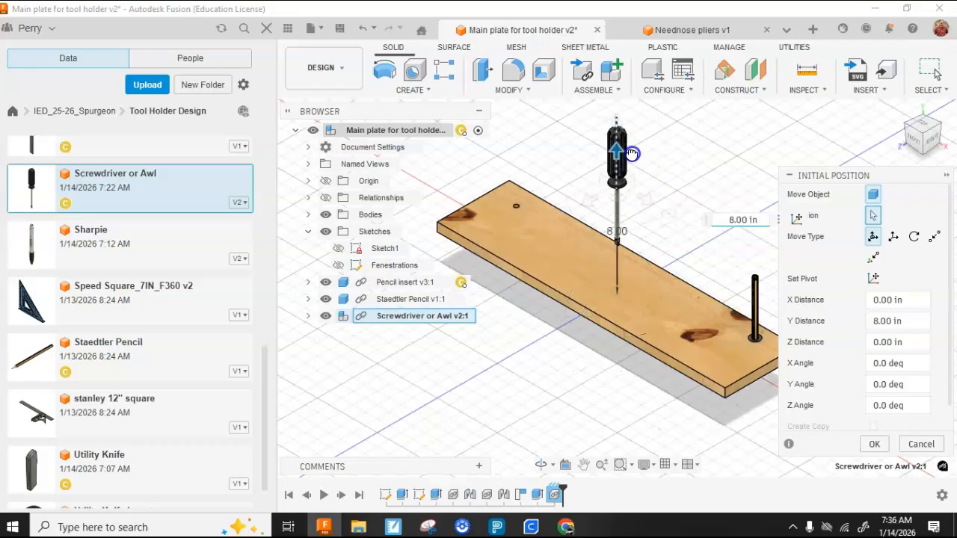
pyautogui.click(873, 444)
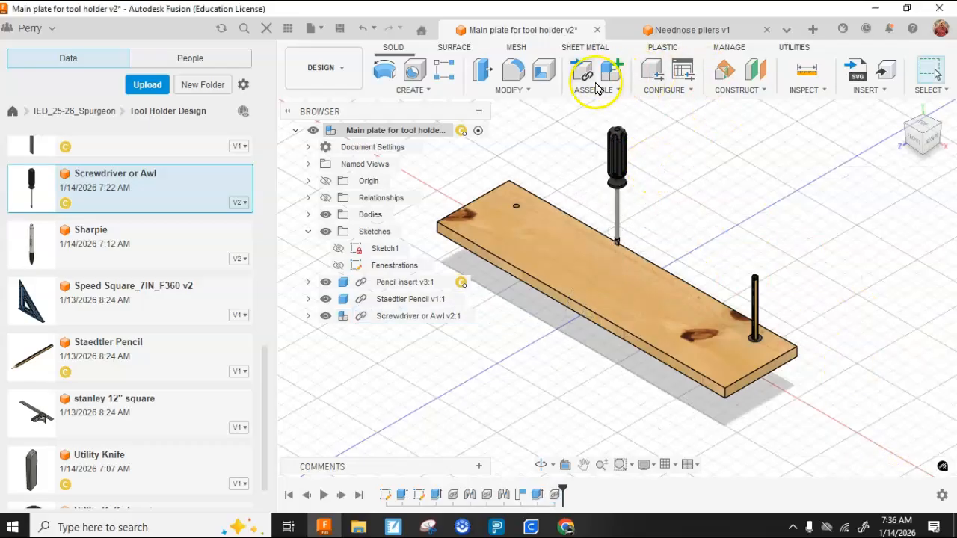
pyautogui.click(274, 33)
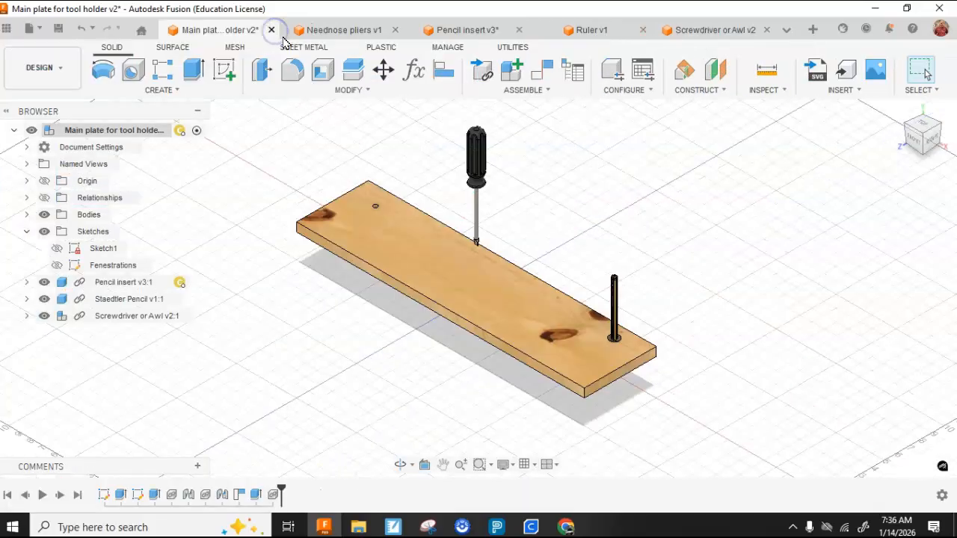
pyautogui.click(545, 90)
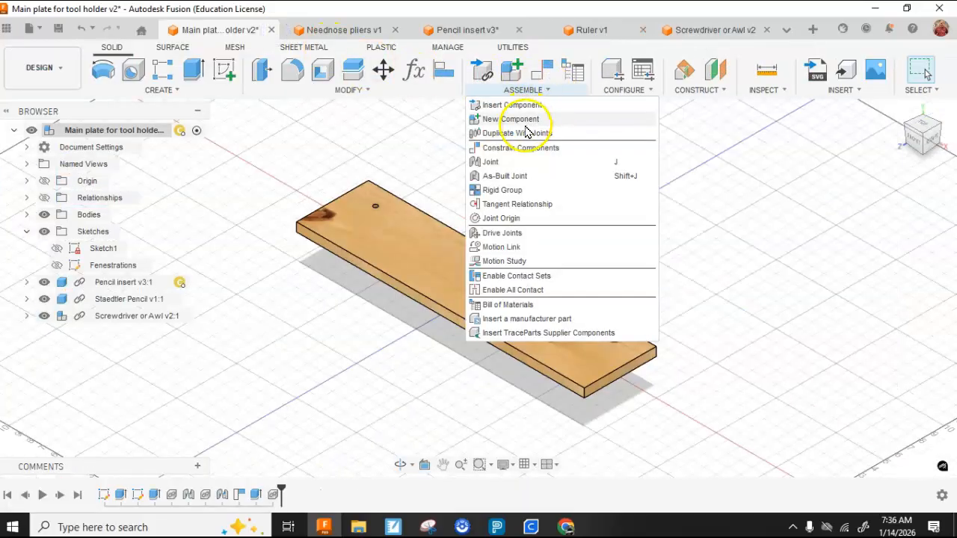
pyautogui.click(503, 162)
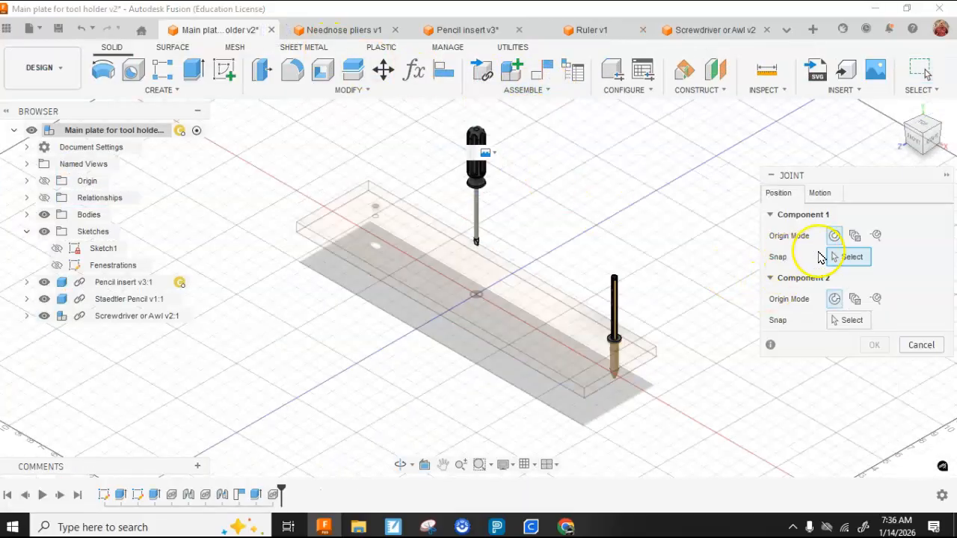
pyautogui.scroll(5, 474, 257)
pyautogui.scroll(3, 434, 249)
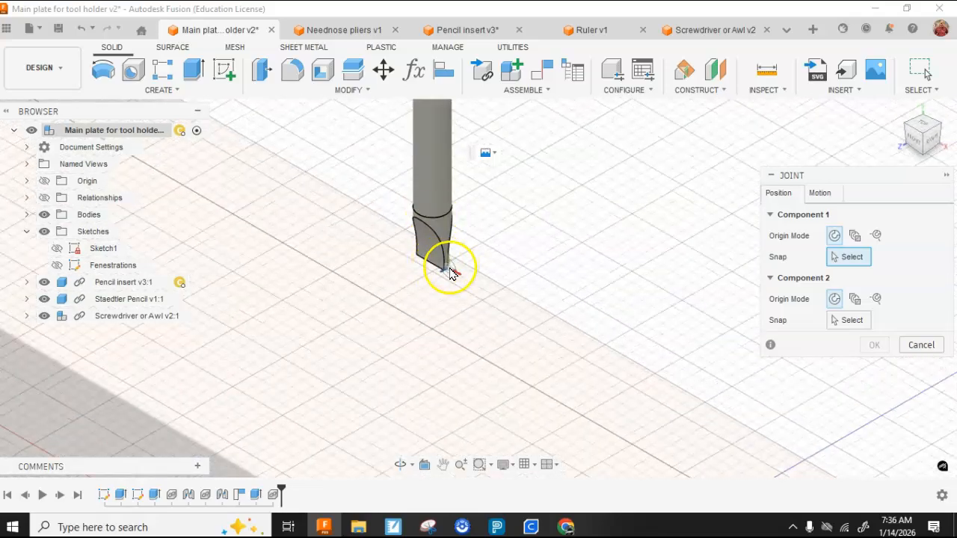
pyautogui.click(444, 221)
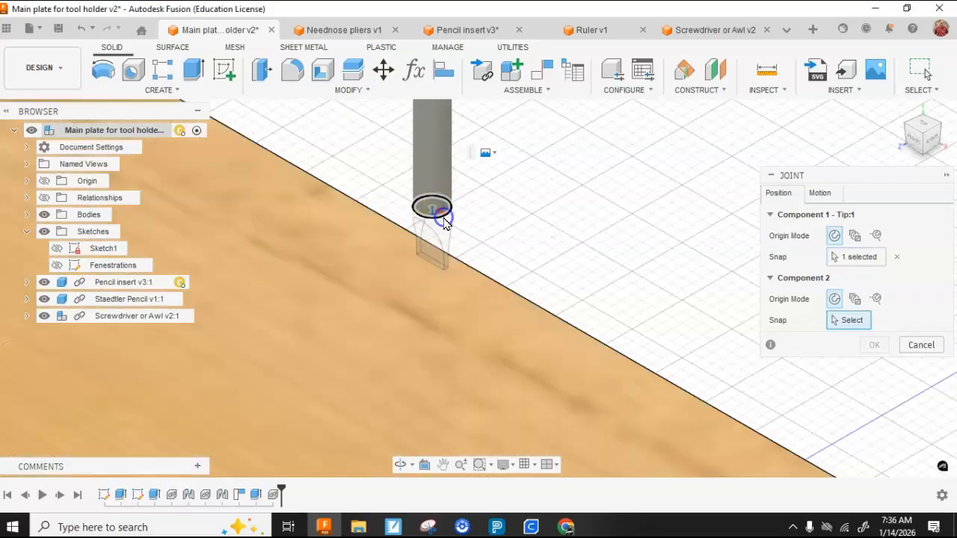
pyautogui.scroll(-5, 619, 241)
pyautogui.scroll(4, 329, 157)
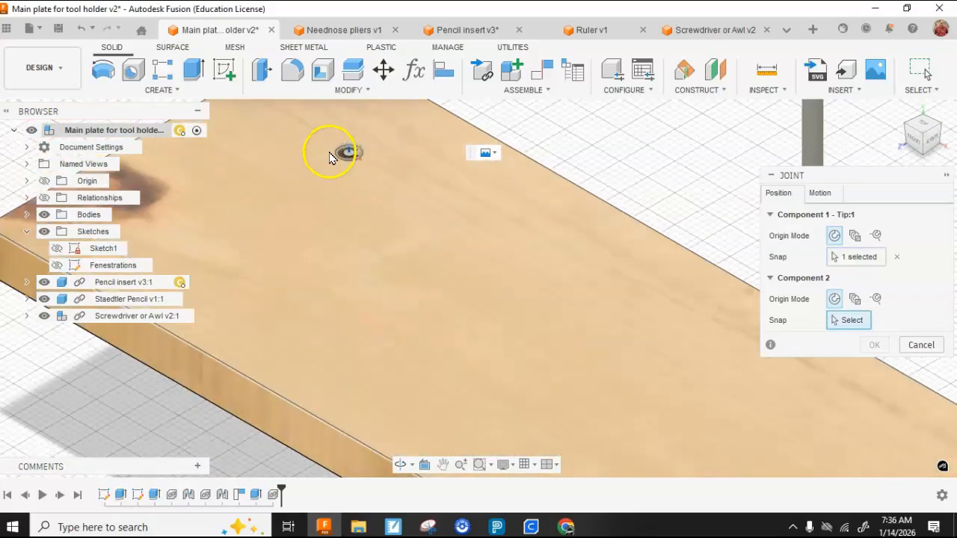
pyautogui.scroll(5, 329, 157)
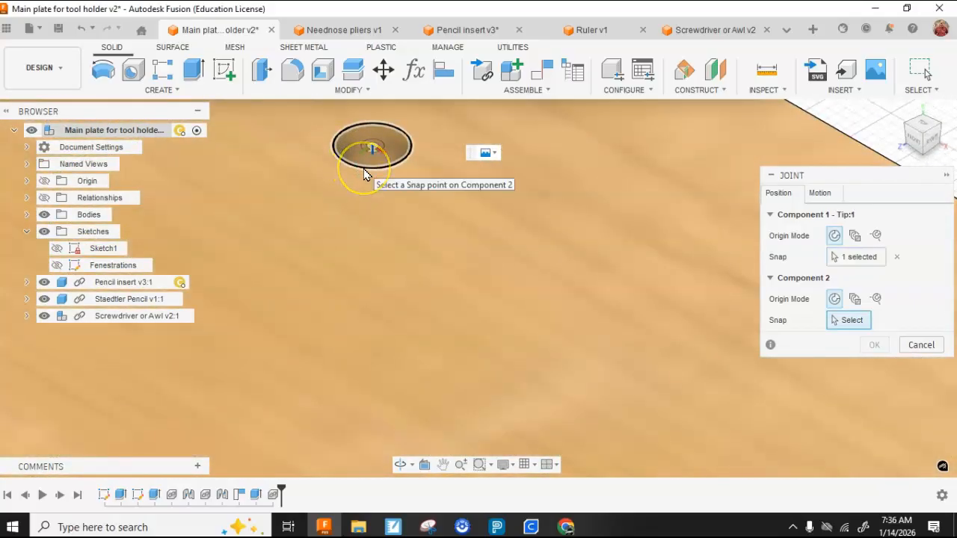
pyautogui.scroll(-3, 364, 173)
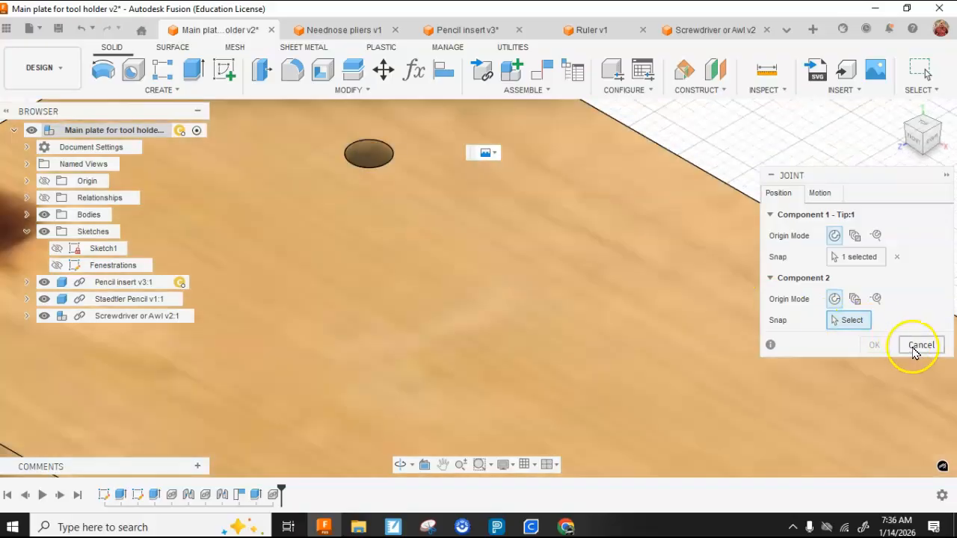
pyautogui.click(915, 347)
pyautogui.scroll(-5, 695, 201)
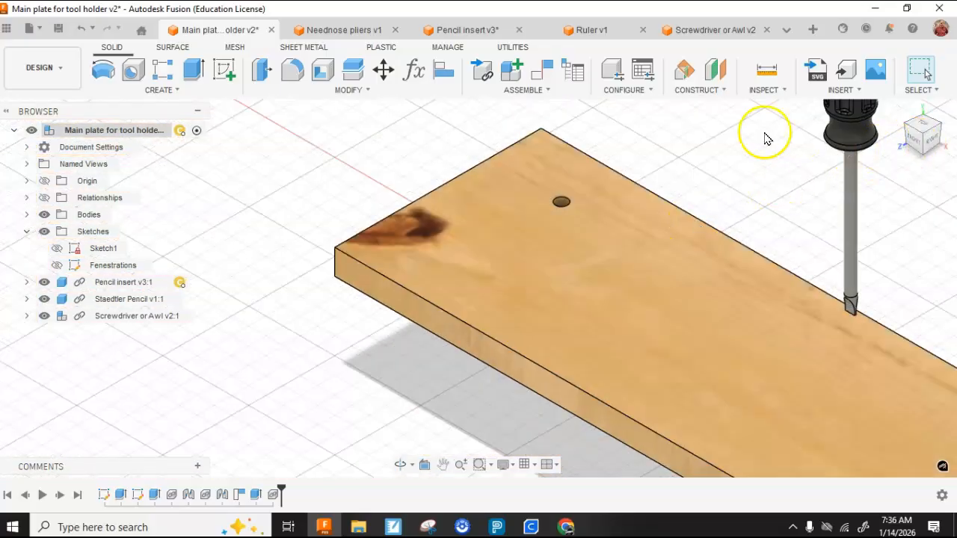
# - Joint the screwdriver's handle to the main plate, snapping the circular edge under the handle to the 0.35 in hole with zero offsets
pyautogui.click(520, 90)
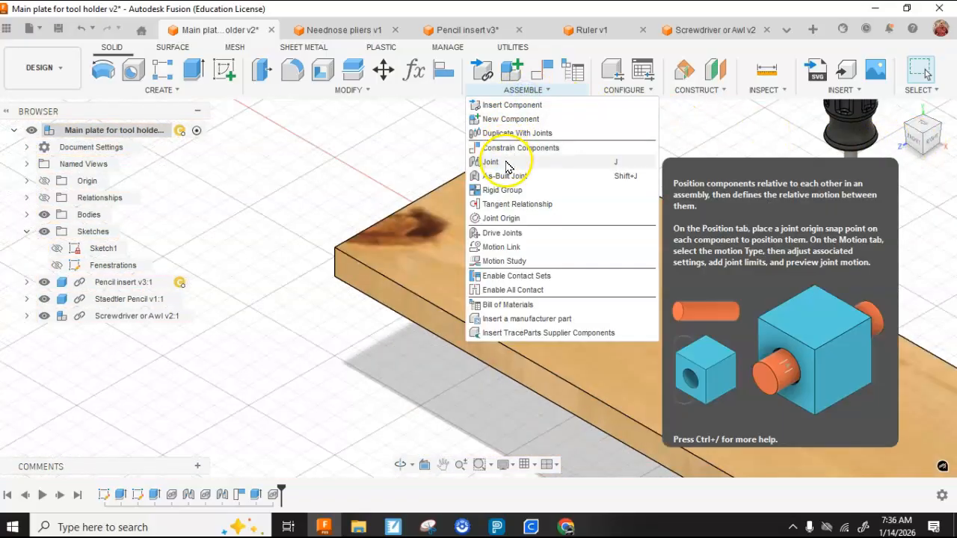
pyautogui.click(502, 162)
pyautogui.click(929, 143)
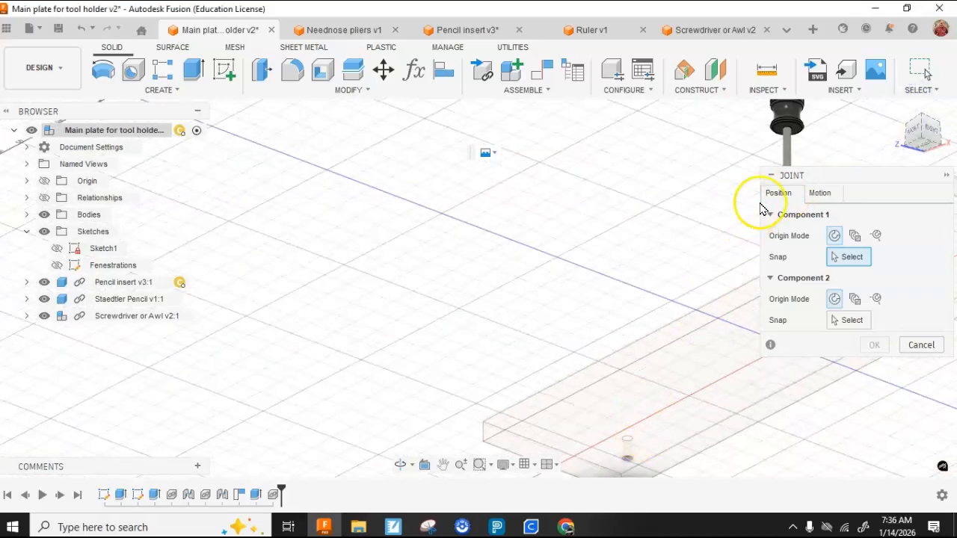
pyautogui.scroll(5, 792, 126)
pyautogui.click(802, 130)
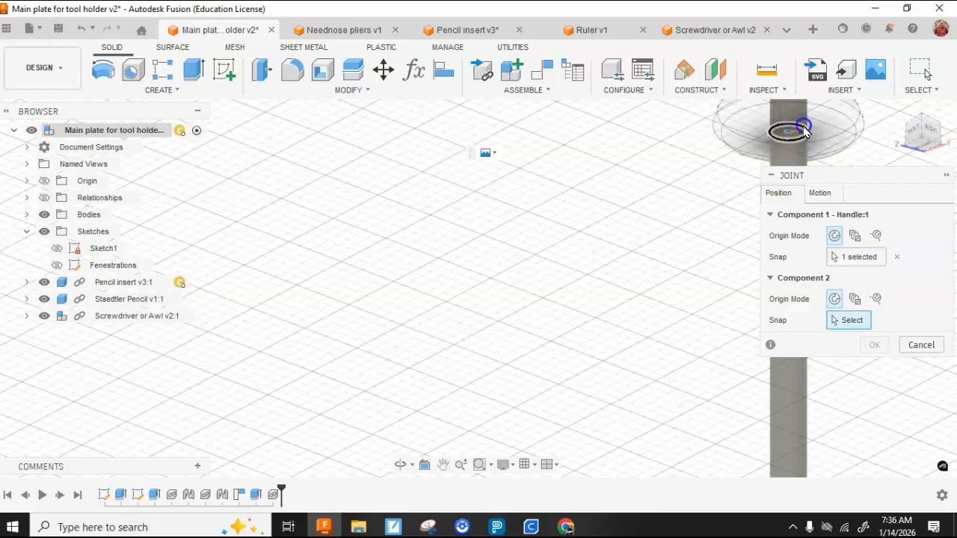
pyautogui.click(897, 110)
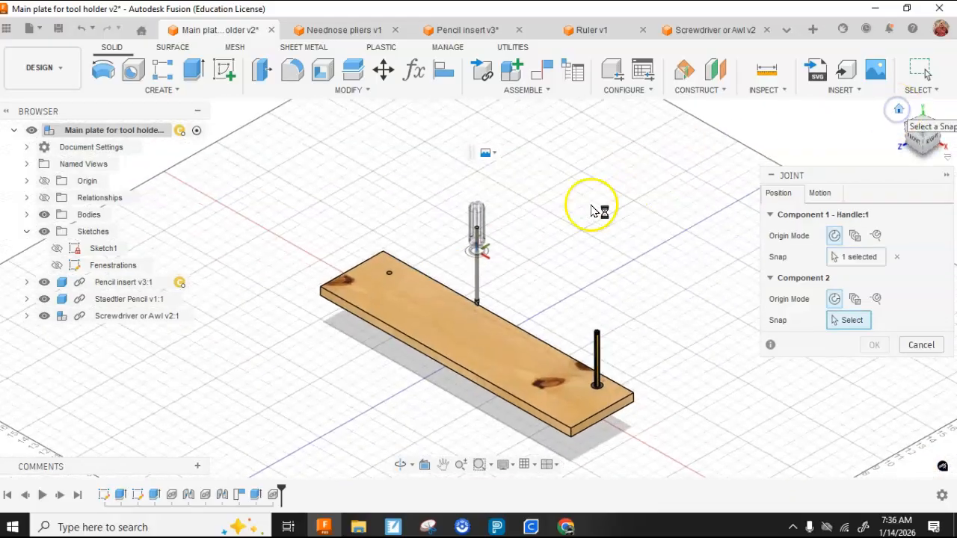
pyautogui.scroll(6, 389, 274)
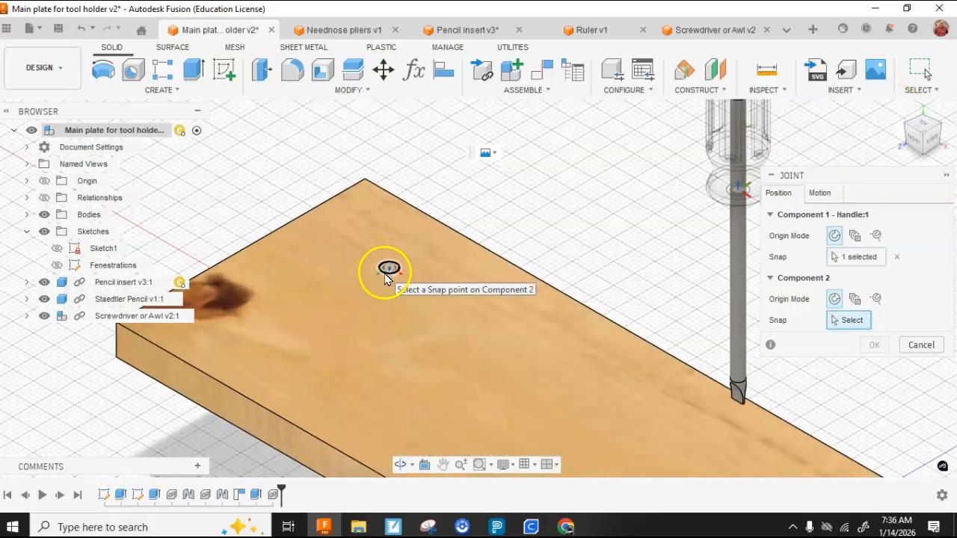
pyautogui.click(386, 273)
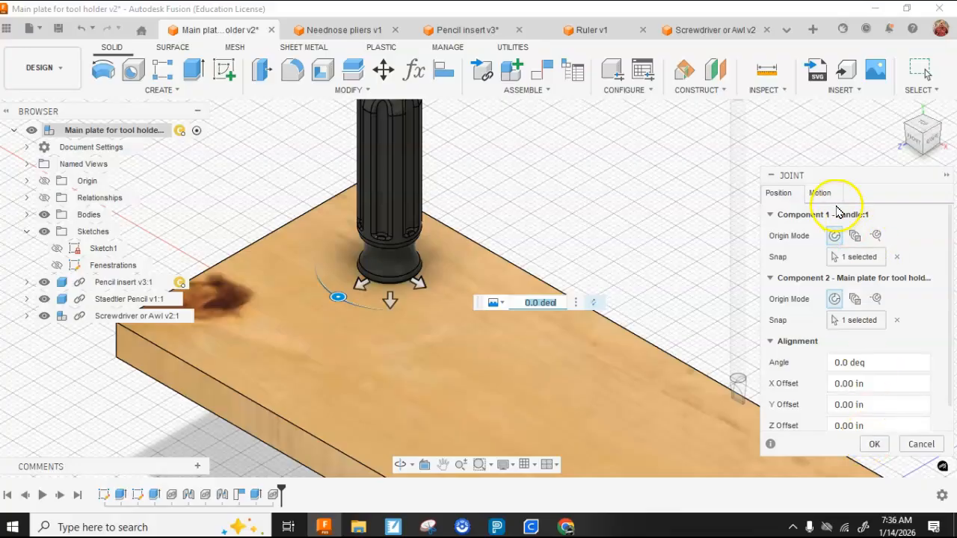
pyautogui.click(819, 193)
pyautogui.click(778, 193)
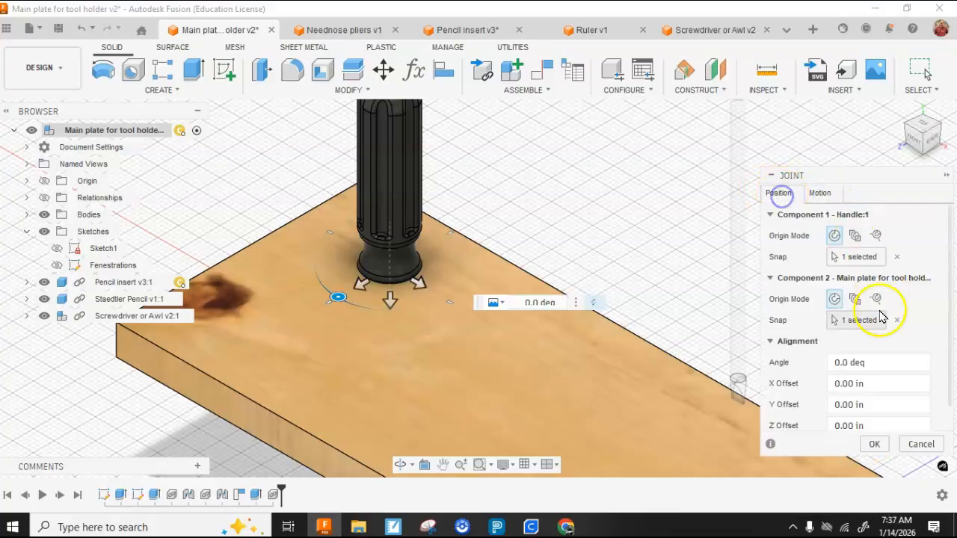
pyautogui.click(869, 445)
pyautogui.scroll(-3, 751, 264)
pyautogui.scroll(-2, 752, 243)
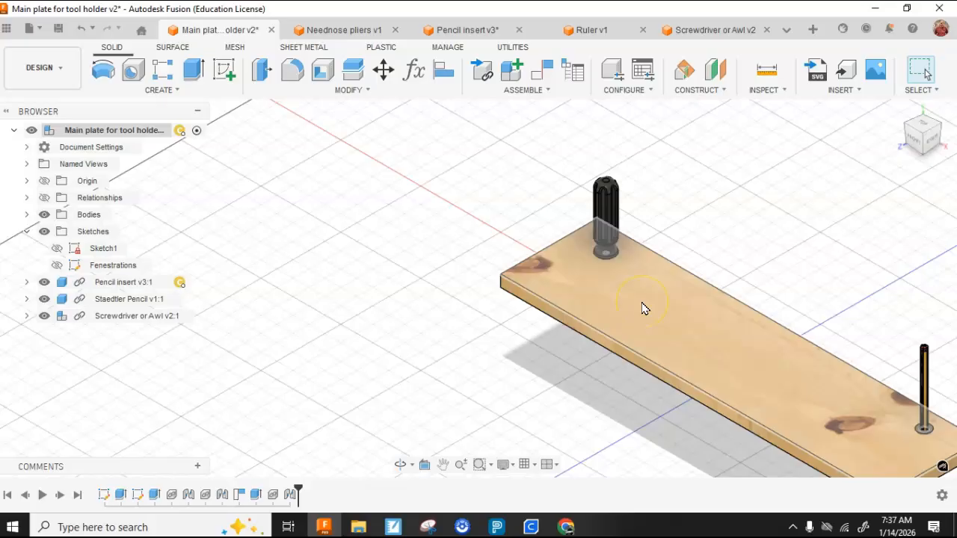
# - Switch to Chrome and open the IED 7-8 class of Google Classroom in a new tab
pyautogui.click(566, 527)
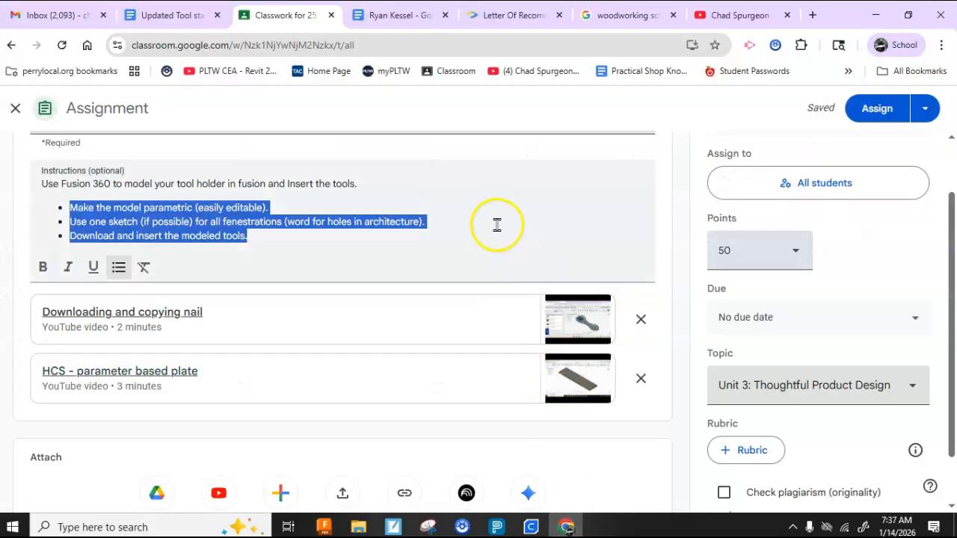
pyautogui.click(814, 16)
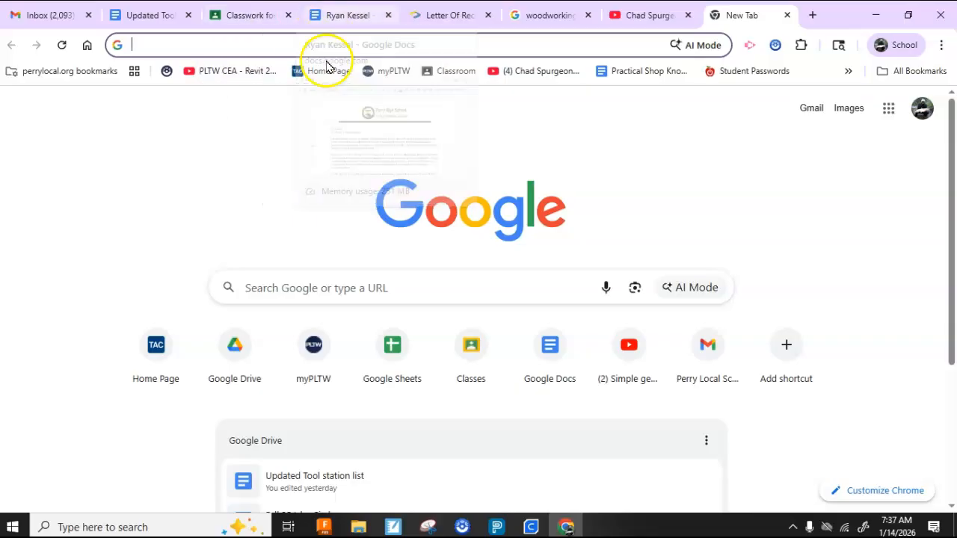
pyautogui.click(388, 72)
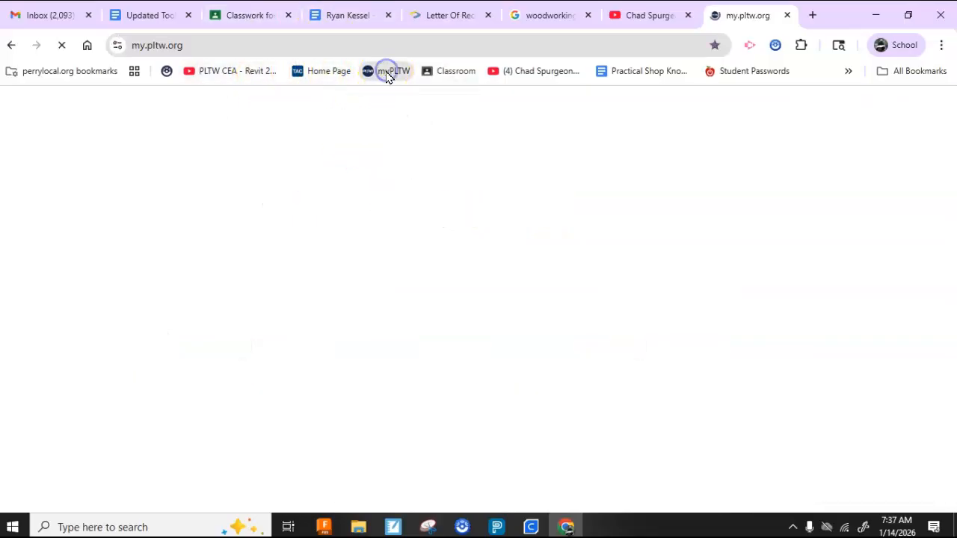
pyautogui.click(465, 71)
pyautogui.click(516, 74)
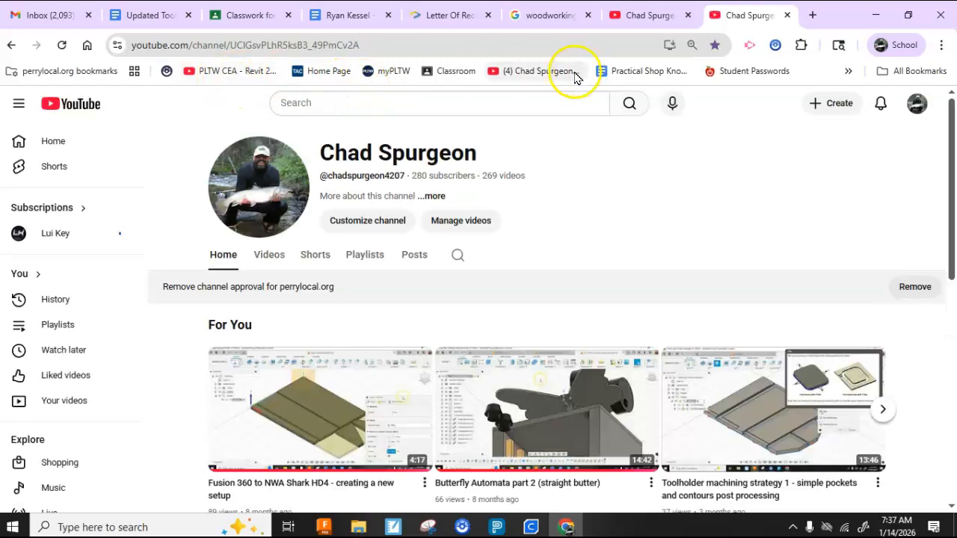
pyautogui.click(446, 71)
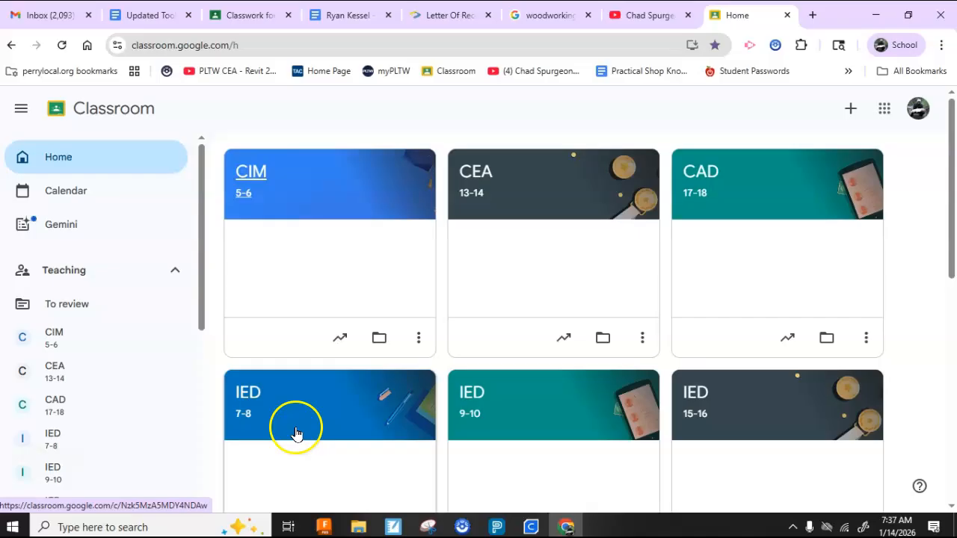
pyautogui.click(241, 386)
# - Open the Human Centered Design Part 1 assignment and review its instructions, including the list of items to be held
pyautogui.scroll(-1, 419, 347)
pyautogui.scroll(-3, 428, 361)
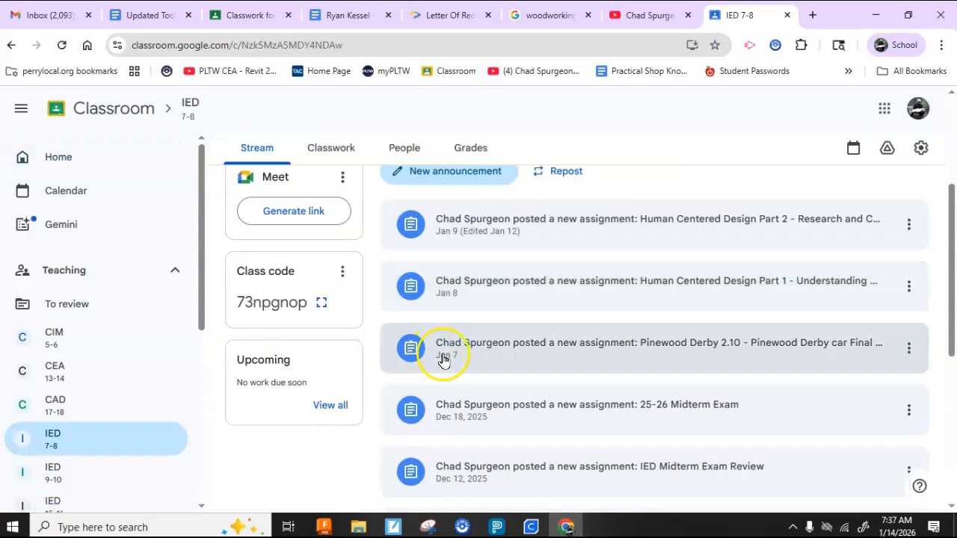
pyautogui.click(581, 299)
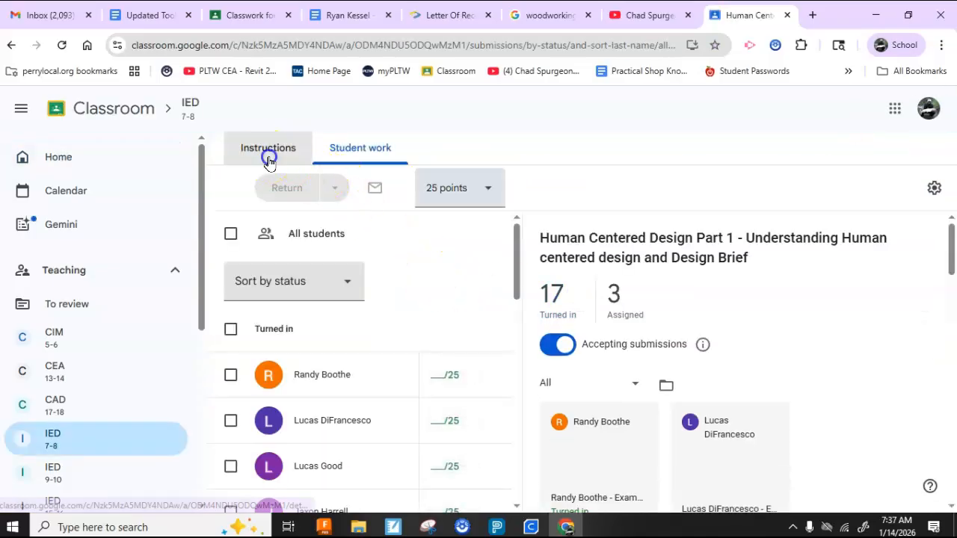
pyautogui.click(267, 152)
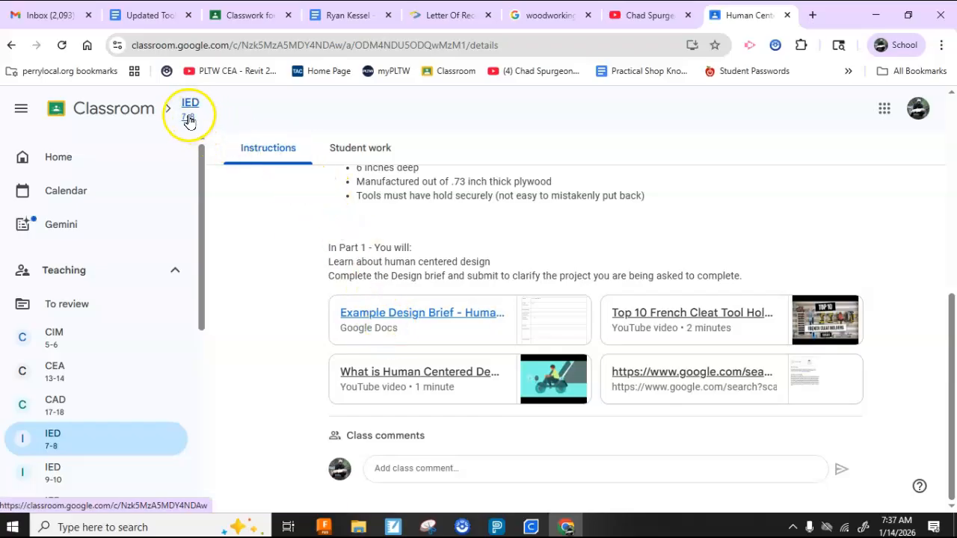
pyautogui.scroll(10, 267, 228)
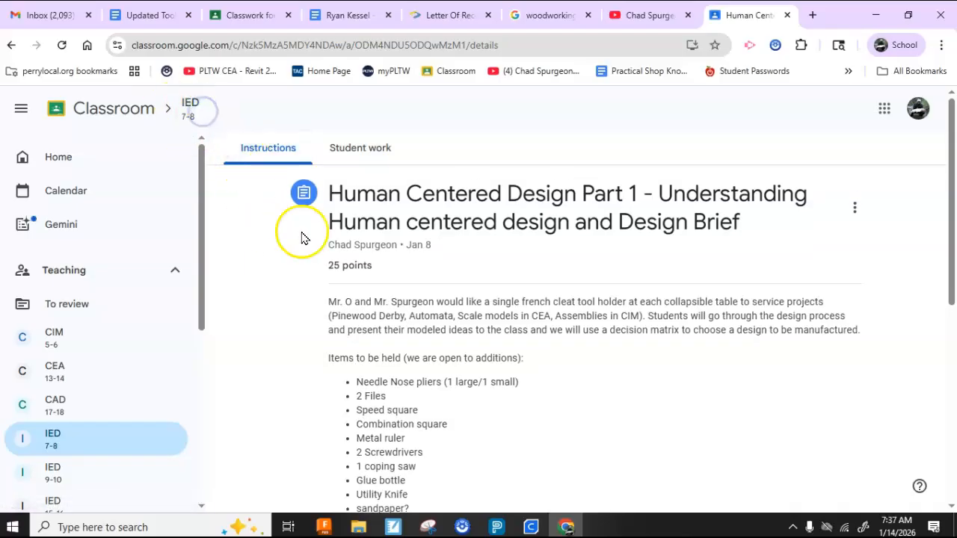
# - Open the instructions of the Human Centered Design Part 2 assignment and view its attached Updated Tool station list document
pyautogui.click(198, 116)
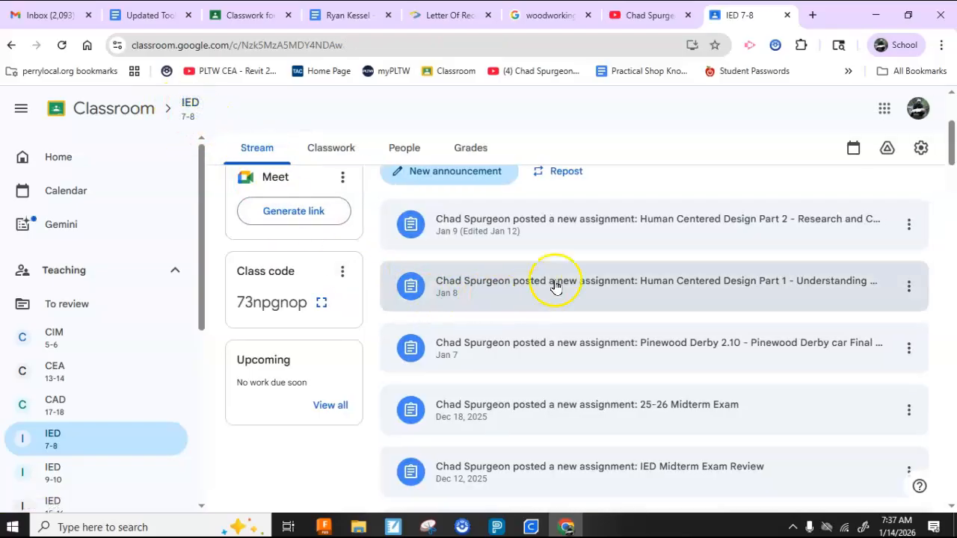
pyautogui.click(579, 226)
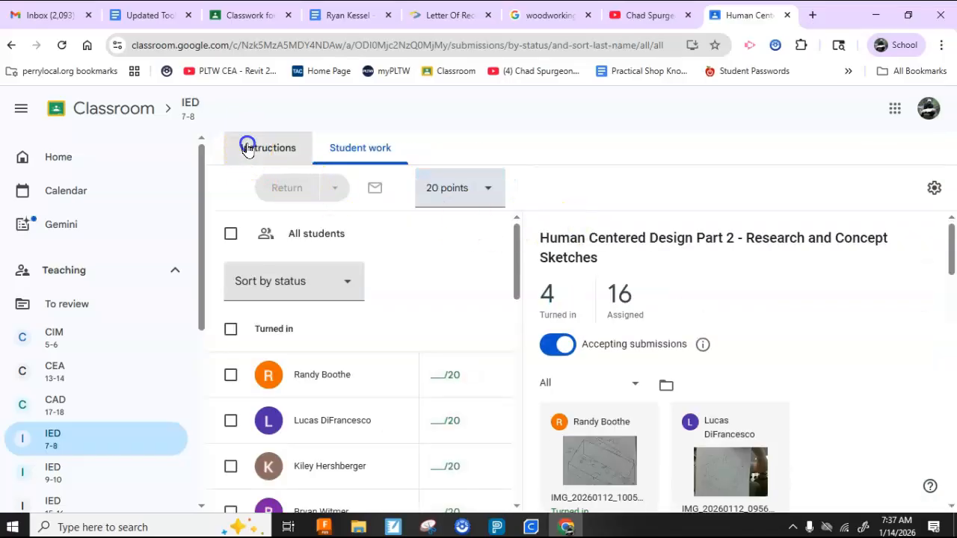
pyautogui.click(247, 146)
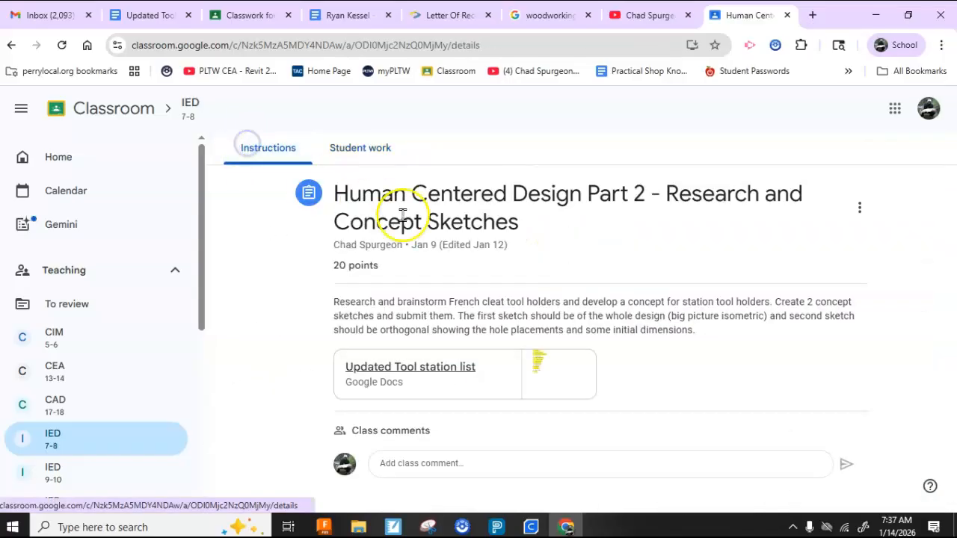
pyautogui.click(431, 365)
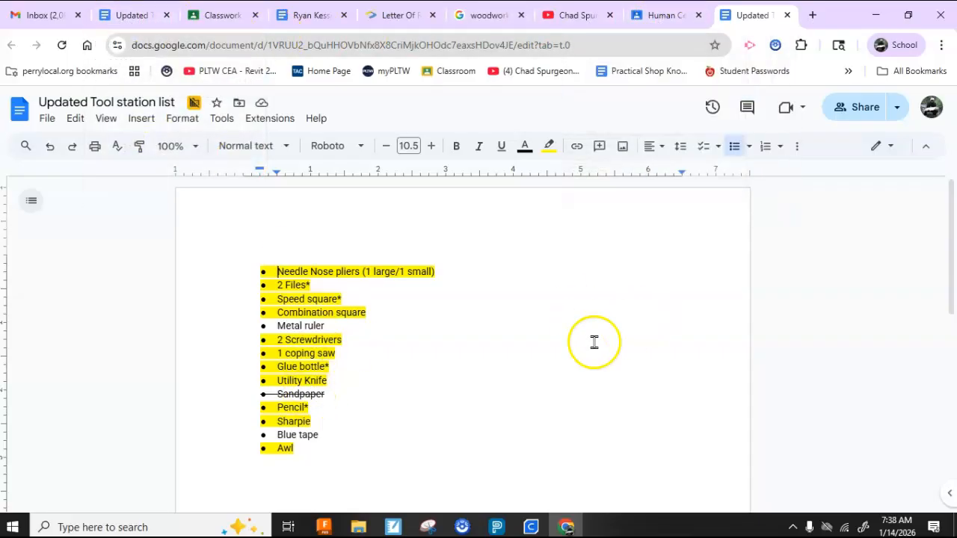
# - Switch to Fusion, move the Fenestrations sketch's 0.35 in circle beside the pencil hole, at about X 9.76 in, Z -0.26 in, and finish the sketch
pyautogui.click(323, 527)
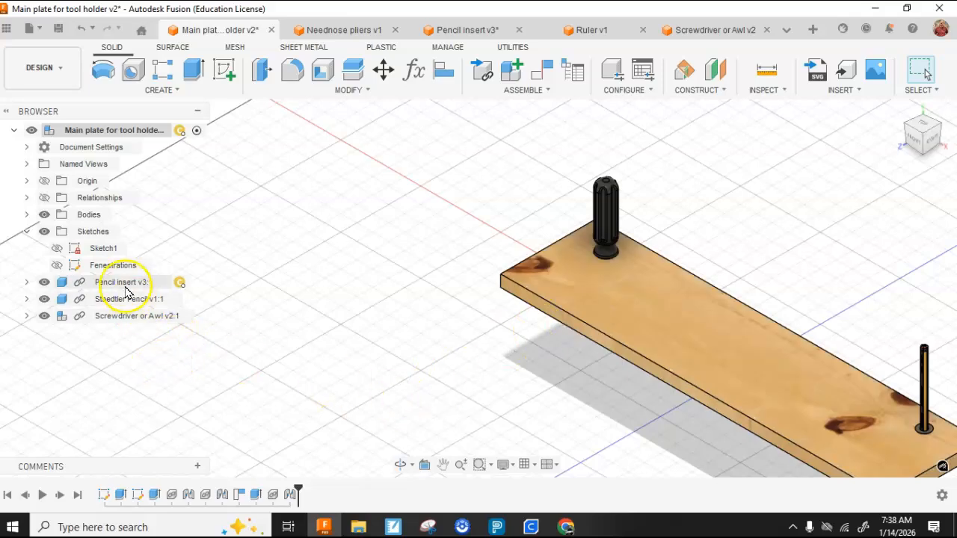
pyautogui.doubleClick(108, 267)
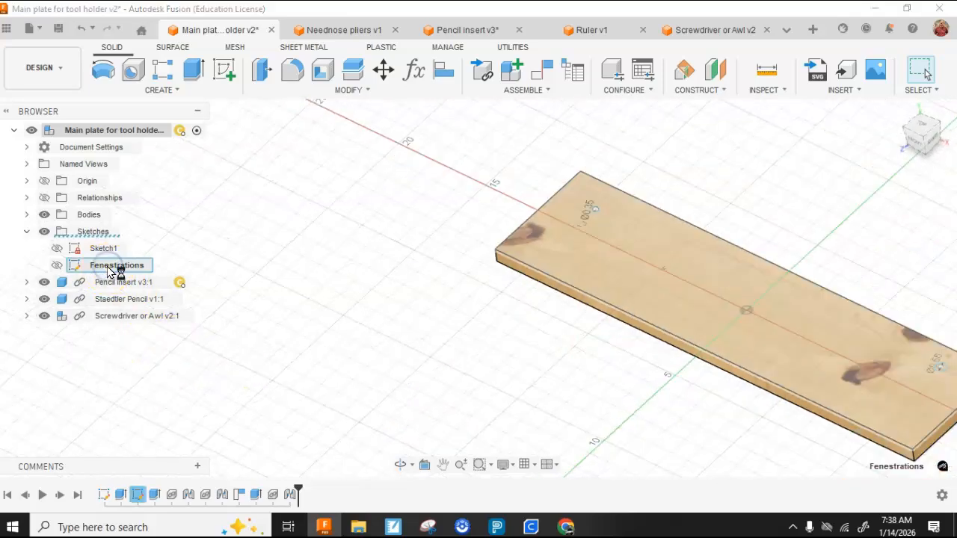
pyautogui.moveTo(376, 181)
pyautogui.mouseDown()
pyautogui.moveTo(633, 187)
pyautogui.moveTo(677, 198)
pyautogui.mouseUp()
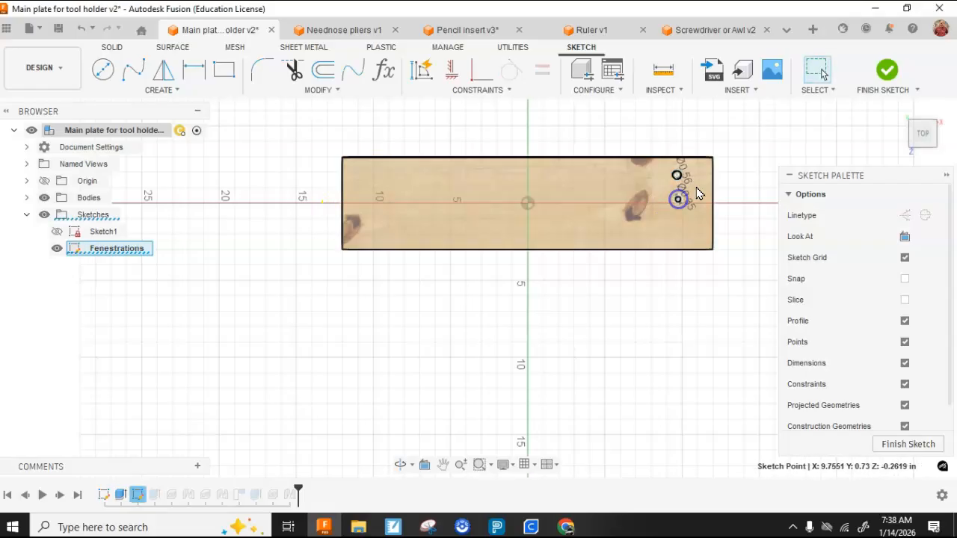
pyautogui.click(886, 75)
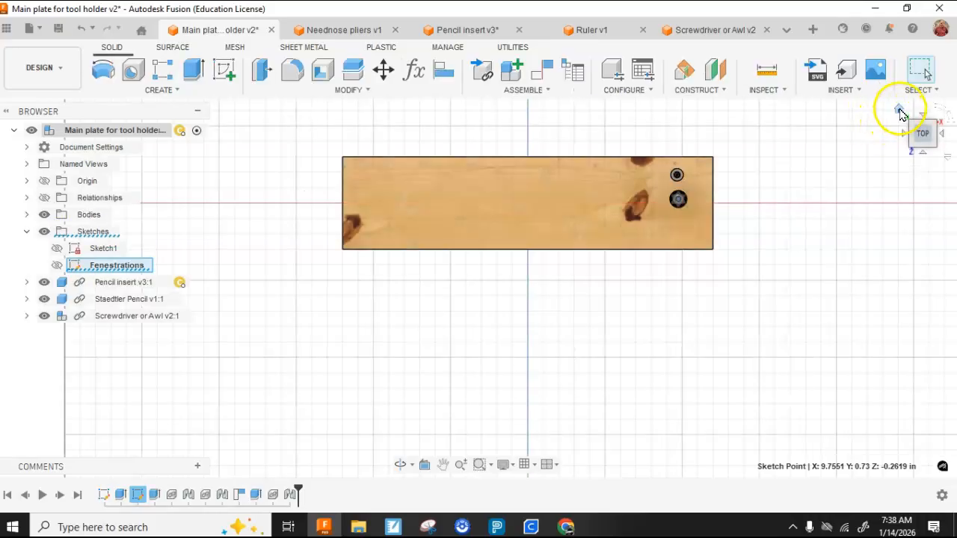
pyautogui.click(899, 110)
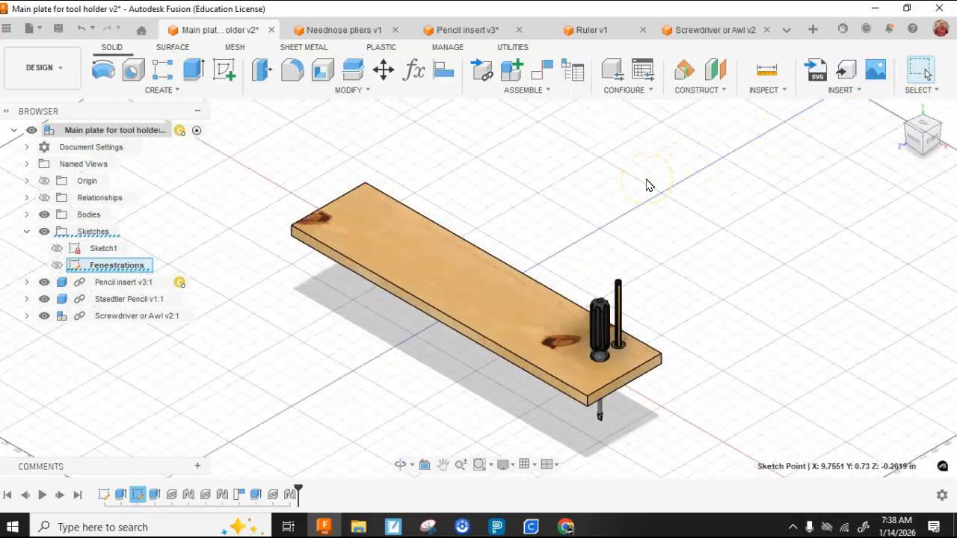